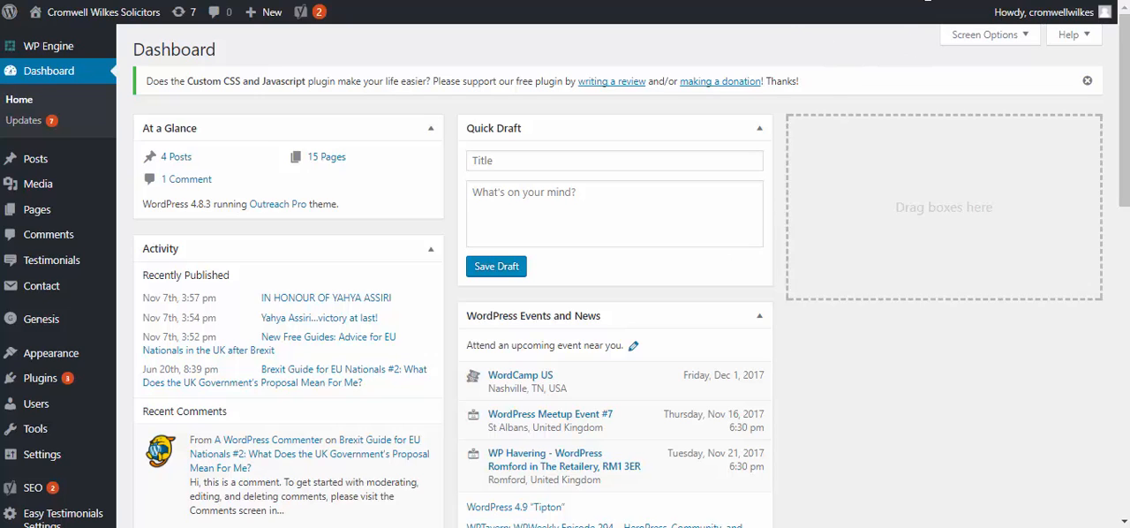
Open cromwellwilkes.co.uk in a new browser tab and reload the page to bring up the site's home page
left_click(928, 0)
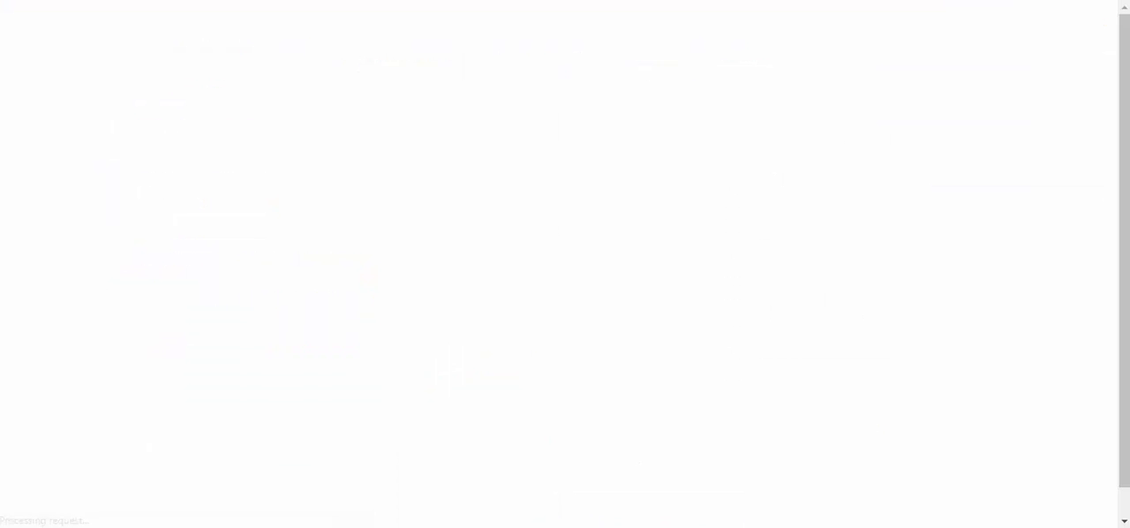
type("crom")
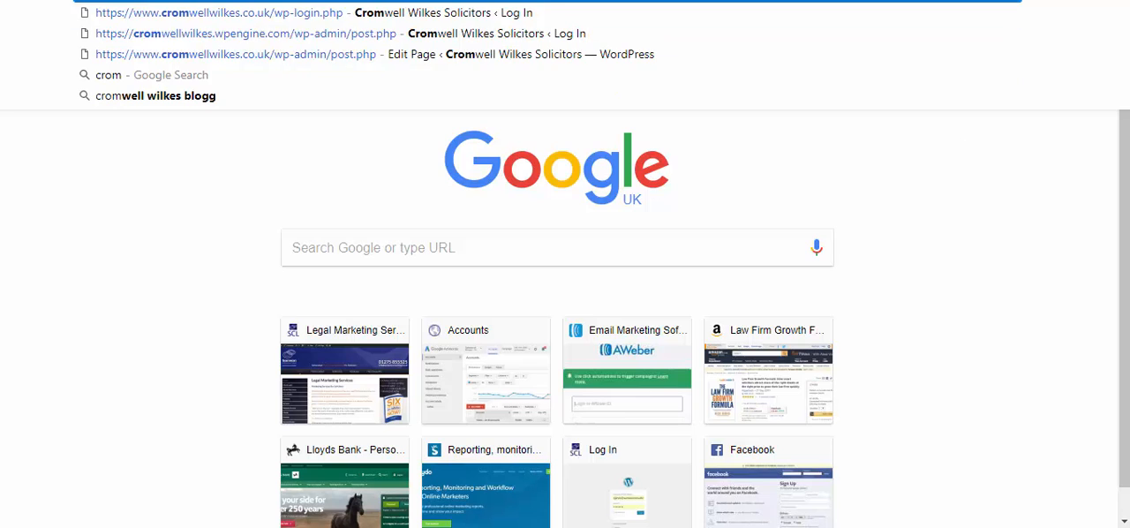
type("wellwilkes.co.uk")
key("Return")
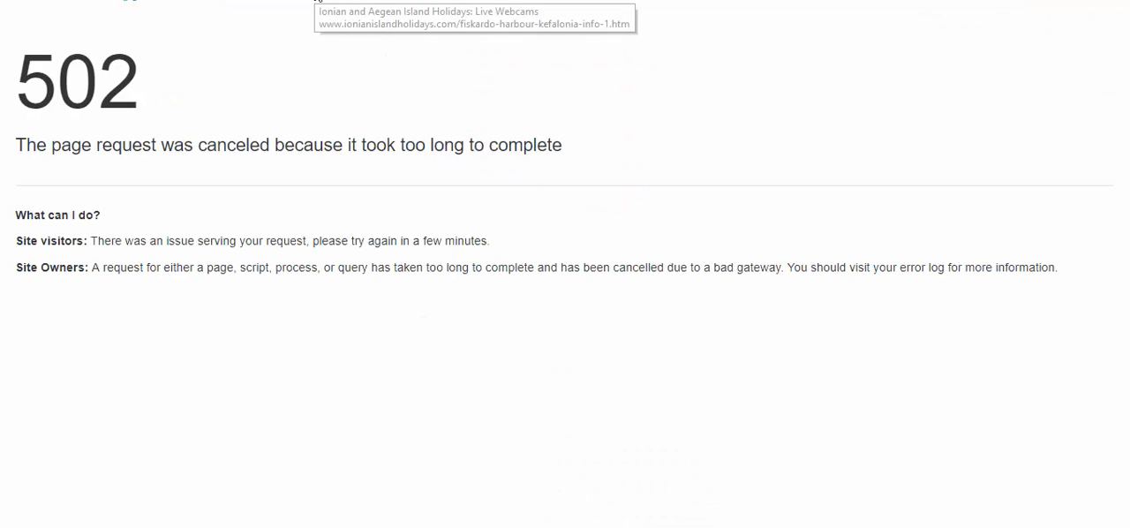
key("F5")
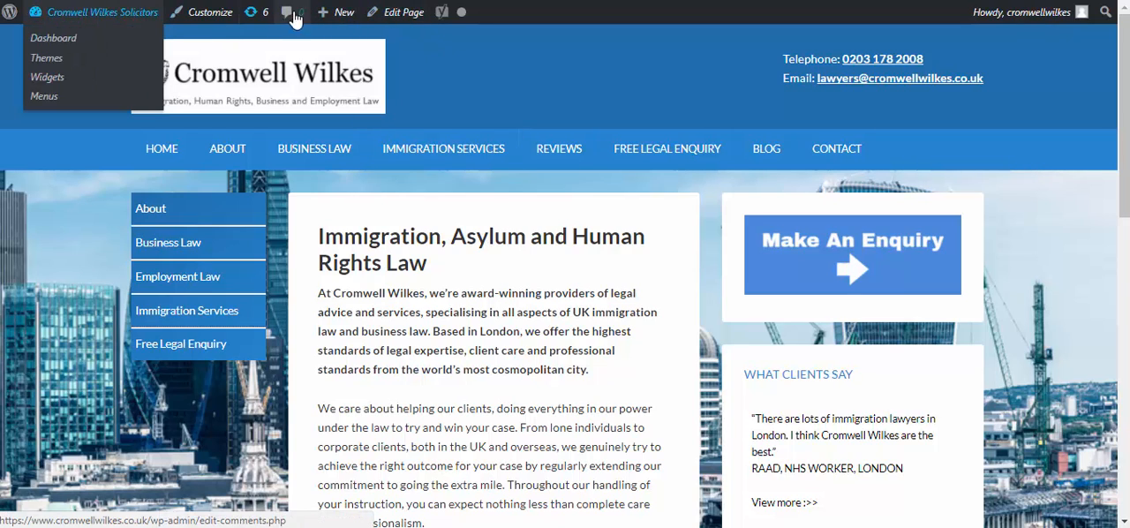
Open the Business Law page for editing in the visual view and review its headings, paragraphs and bullet lists
left_click(193, 242)
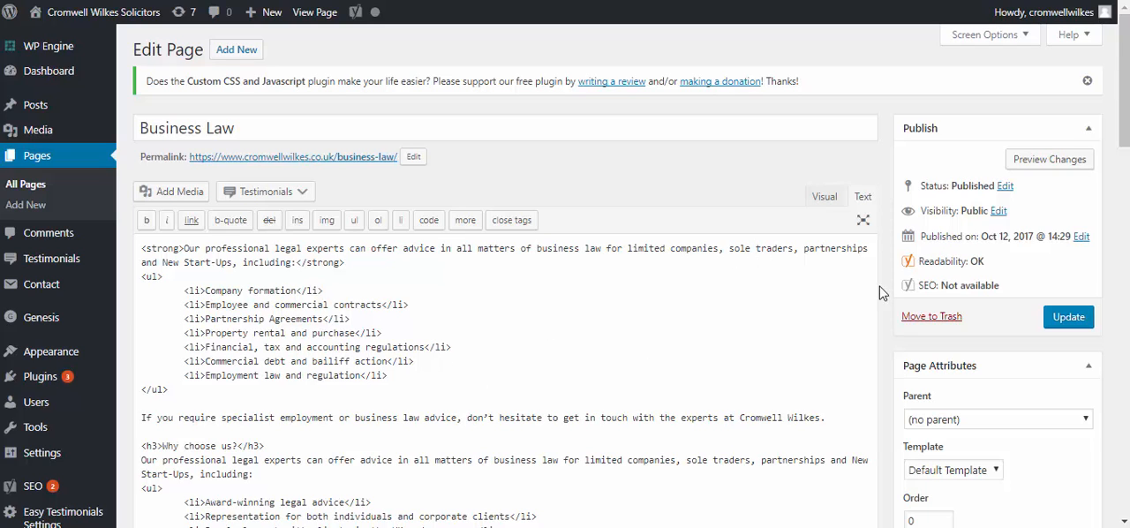
left_click(824, 197)
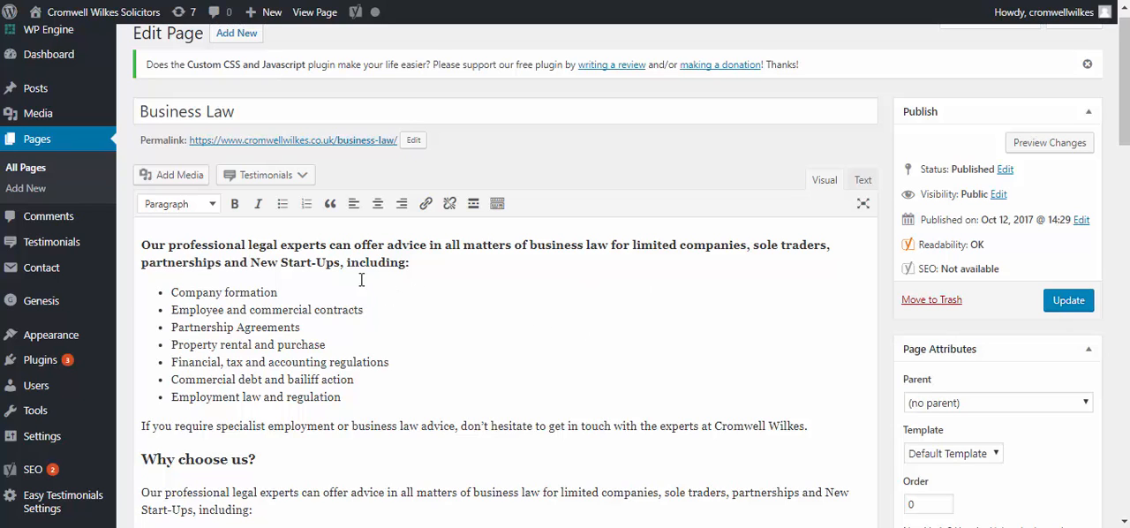
scroll(308, 480, "down", 3)
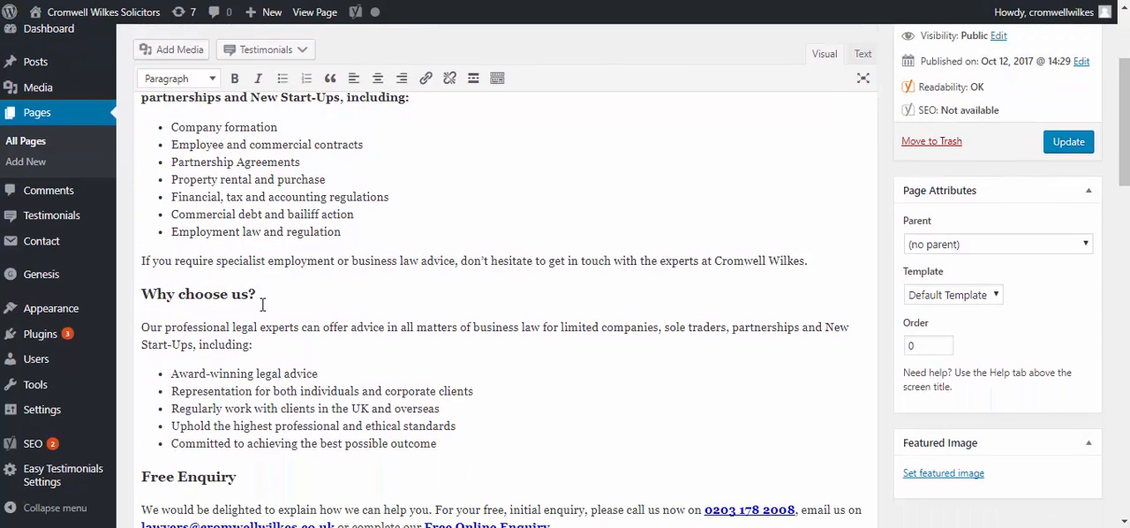
double_click(203, 326)
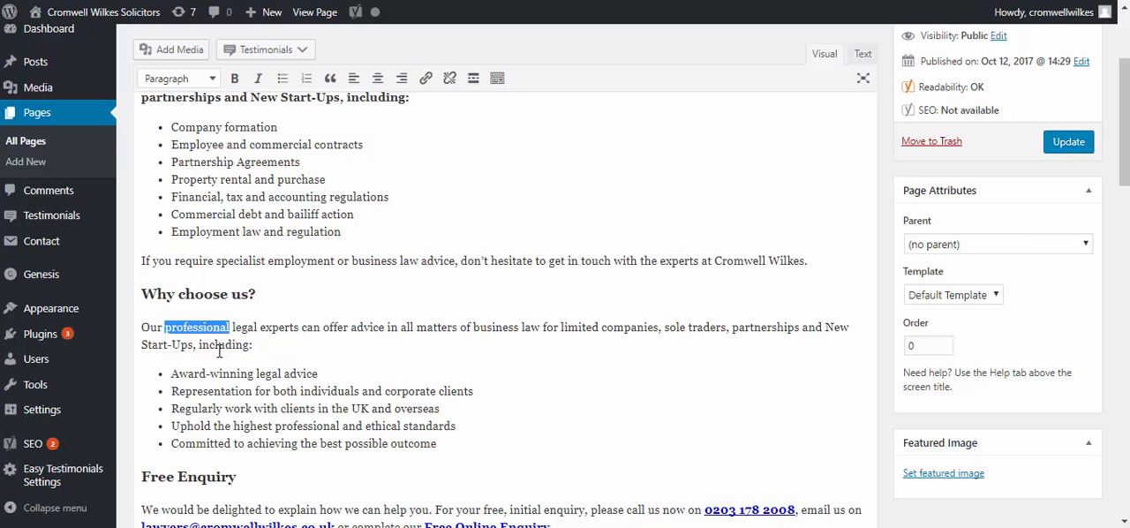
left_click(227, 342)
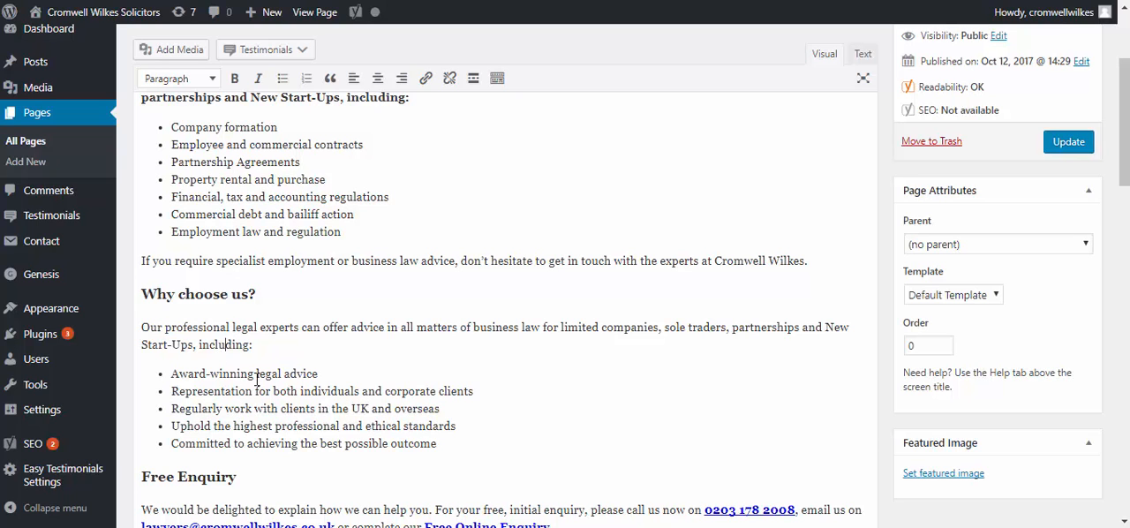
scroll(325, 414, "down", 4)
scroll(1042, 305, "up", 7)
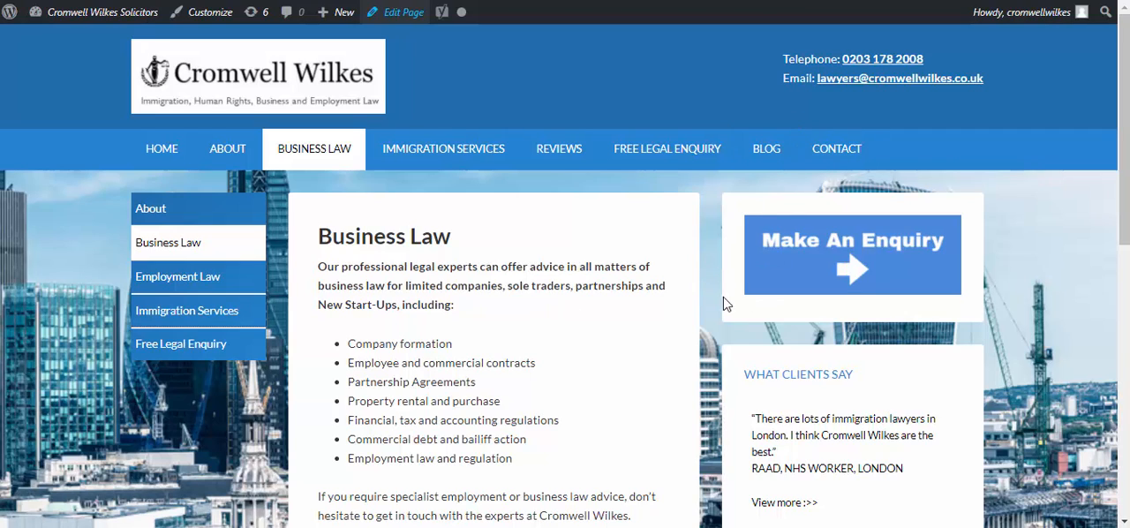
Start a new blog post on the site and title it "Your Test Blog"
mouse_move(345, 24)
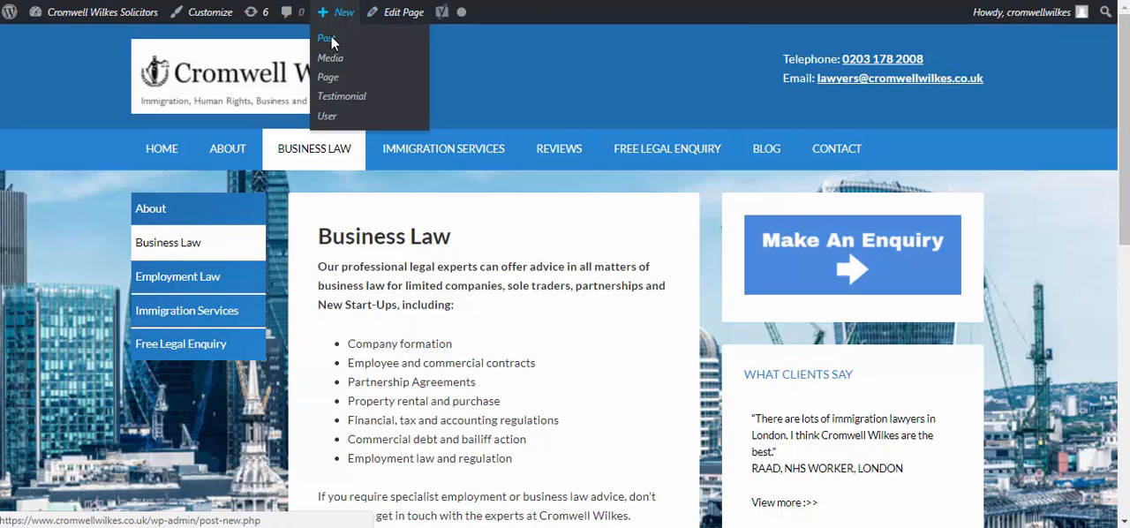
left_click(331, 43)
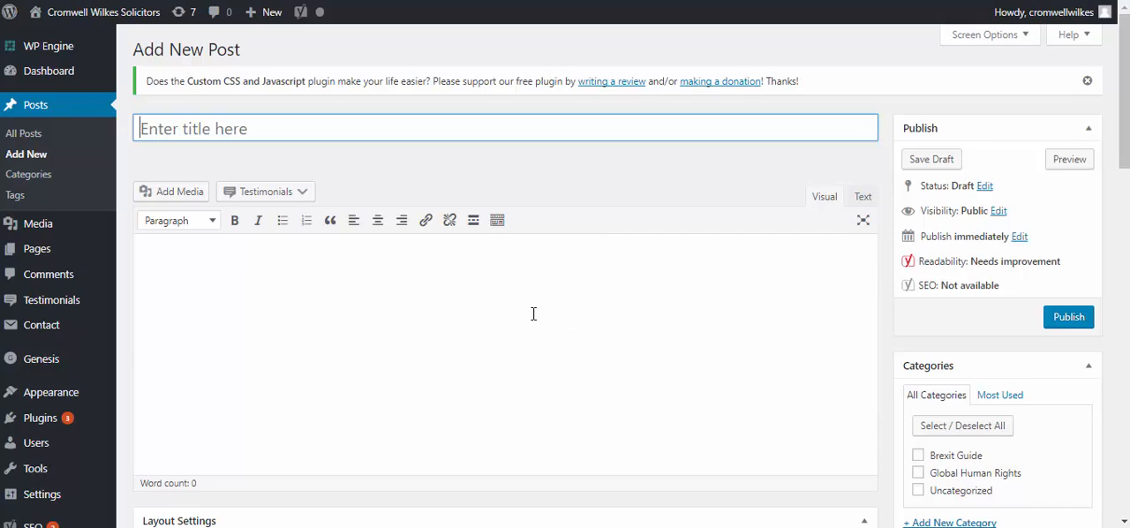
type("our Te")
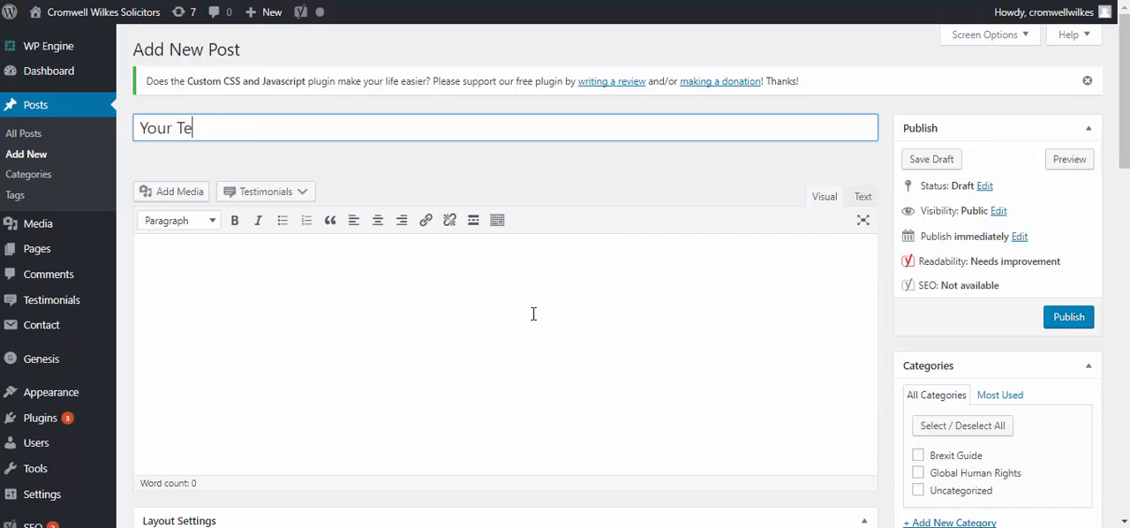
type("st Process")
key("ctrl+BackSpace")
key("ctrl+shift+b")
key("ctrl+l")
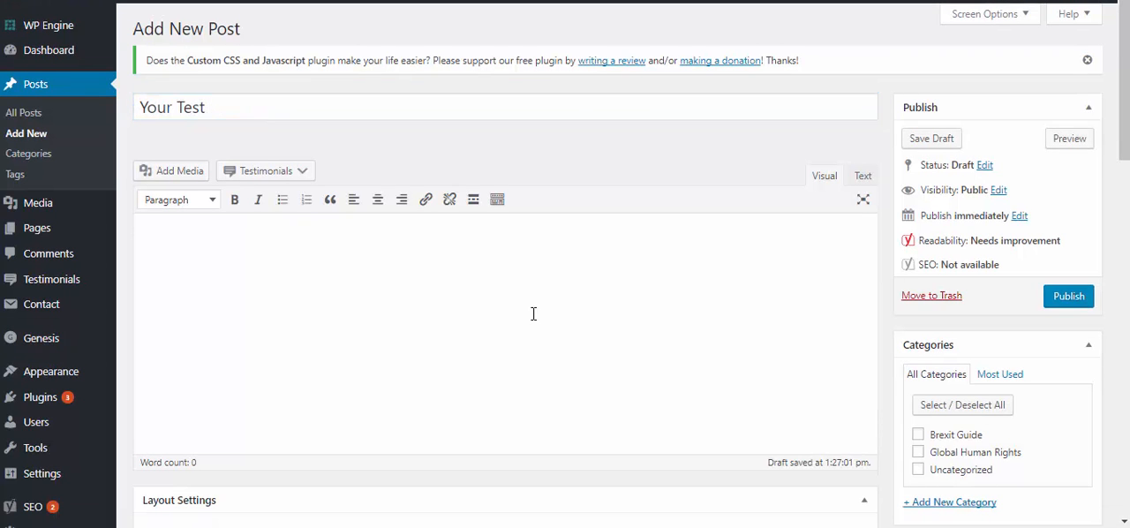
key("ctrl+o")
left_click(1079, 119)
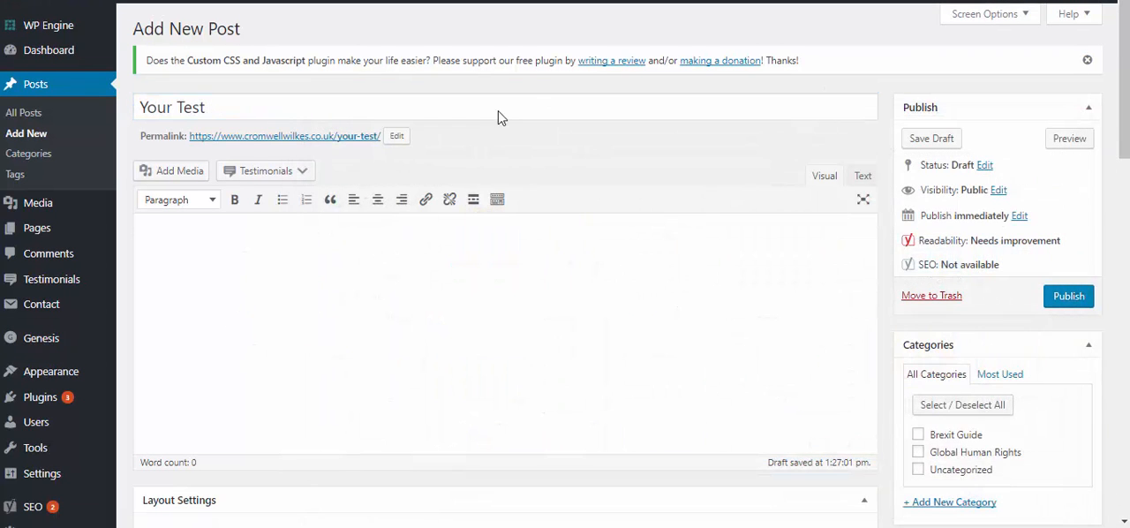
left_click(493, 115)
type("Bl")
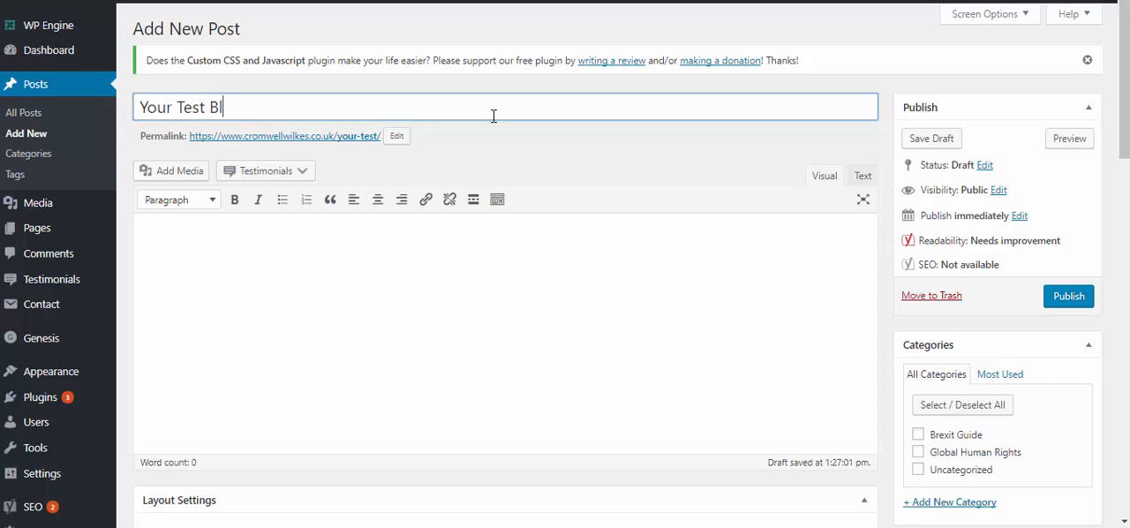
type("og")
Replace the post title with "How Do I Apply For A Tier One Entrepreneur Visa"
left_click_drag(305, 111, 110, 114)
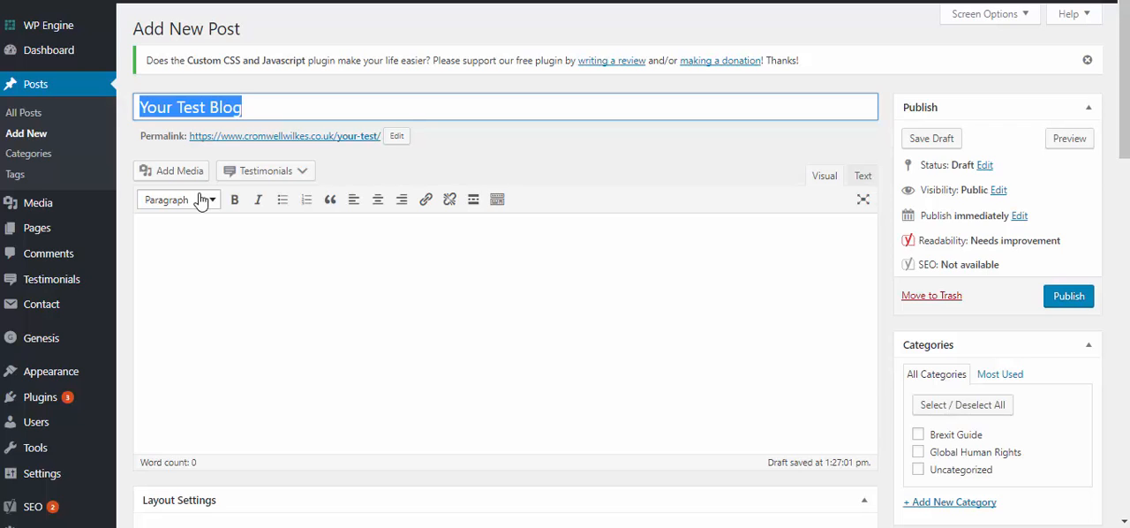
type("Ho")
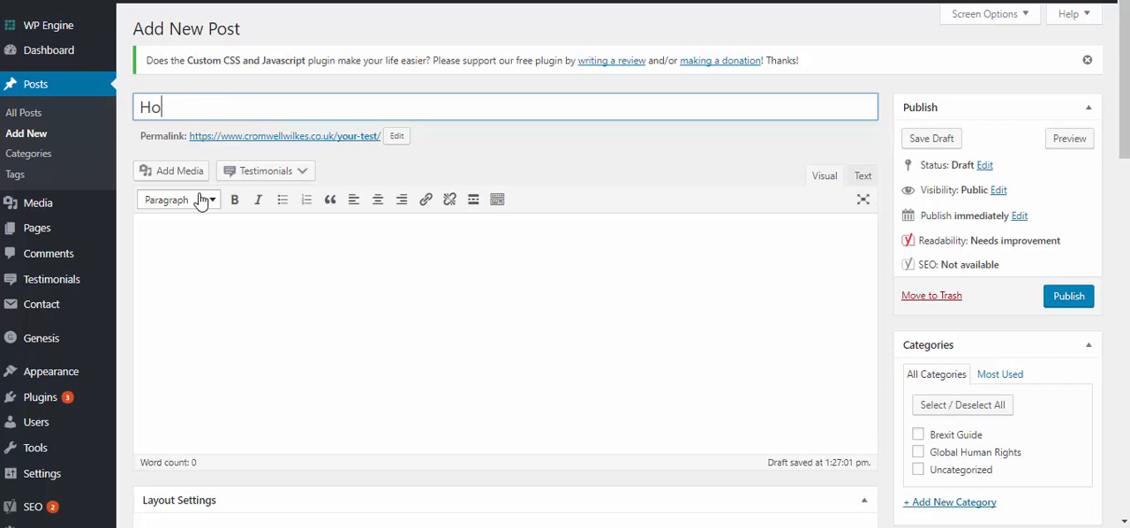
type("w Do I Applyu F")
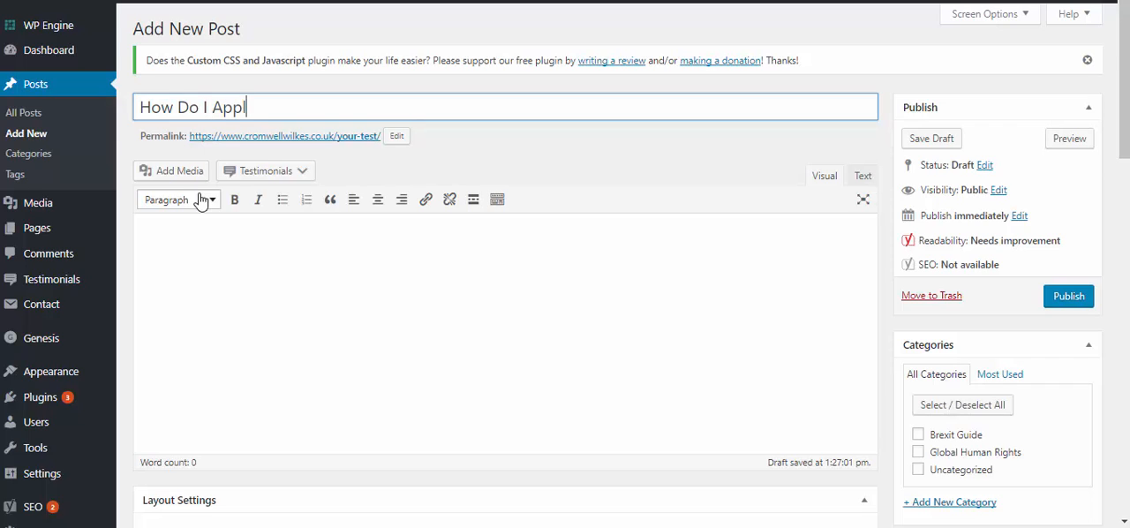
key("BackSpace")
key("BackSpace")
type("or A Tier One E")
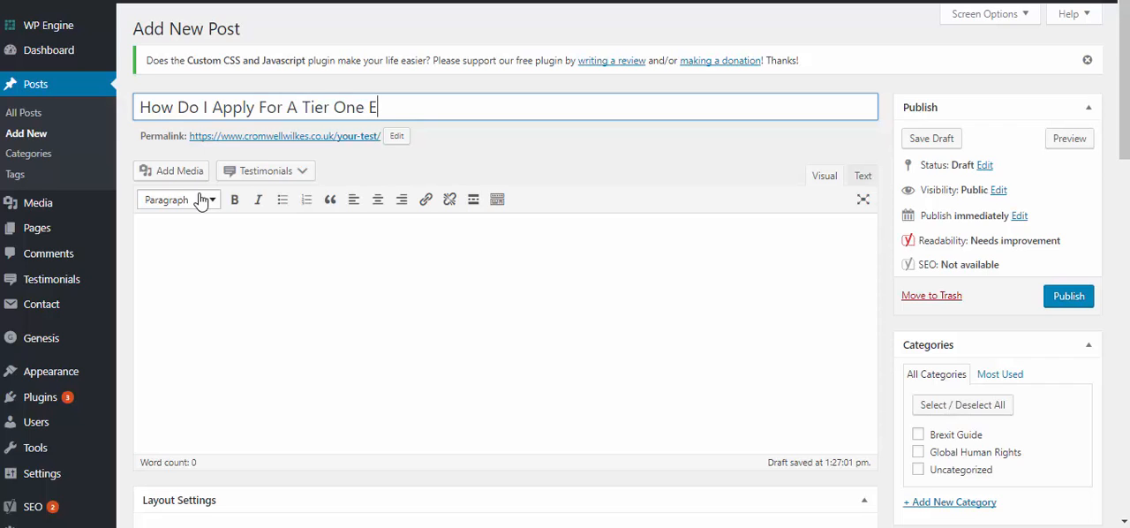
type("ntrepreneur Visa")
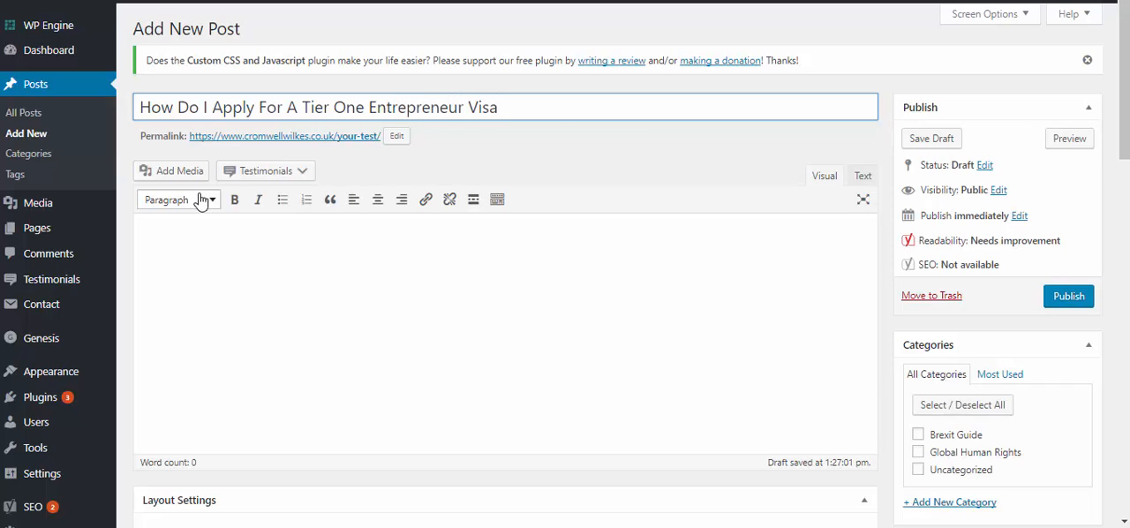
Change the post's permalink slug to "how-do-you-apply-for-tier-one-entrepreneur-visa" and confirm it
left_click(397, 137)
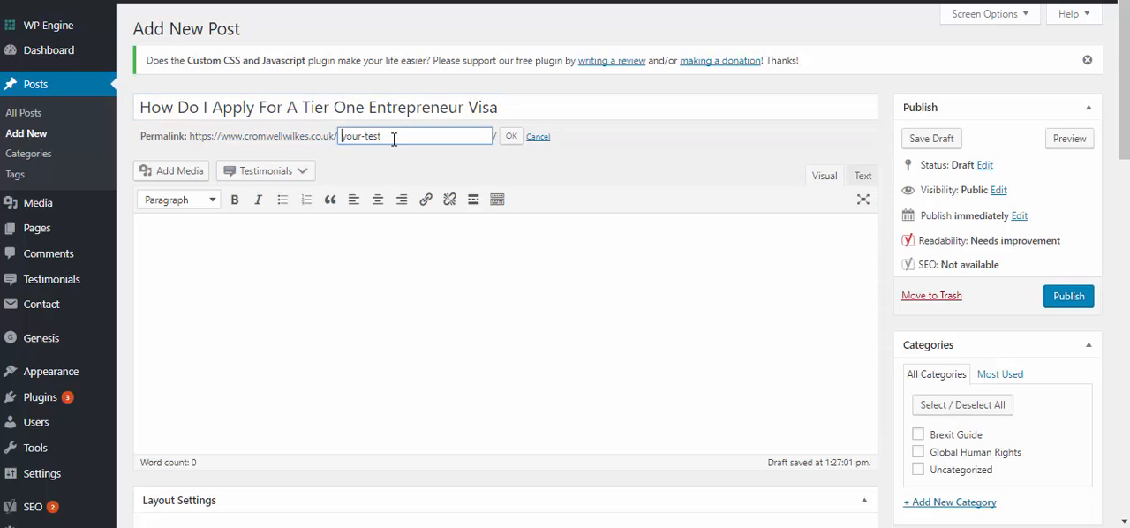
key("ctrl+a")
type("how")
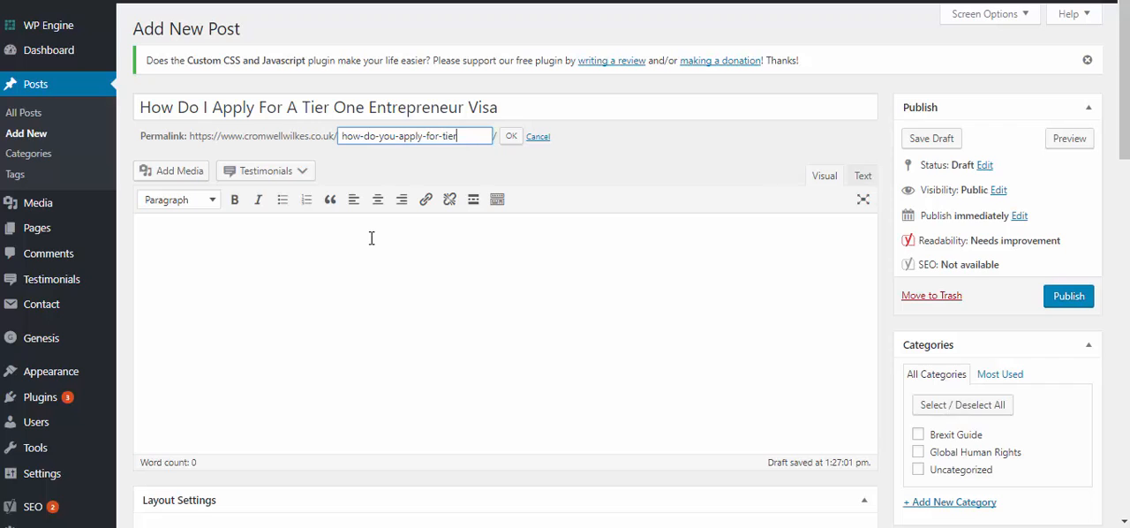
type("-en")
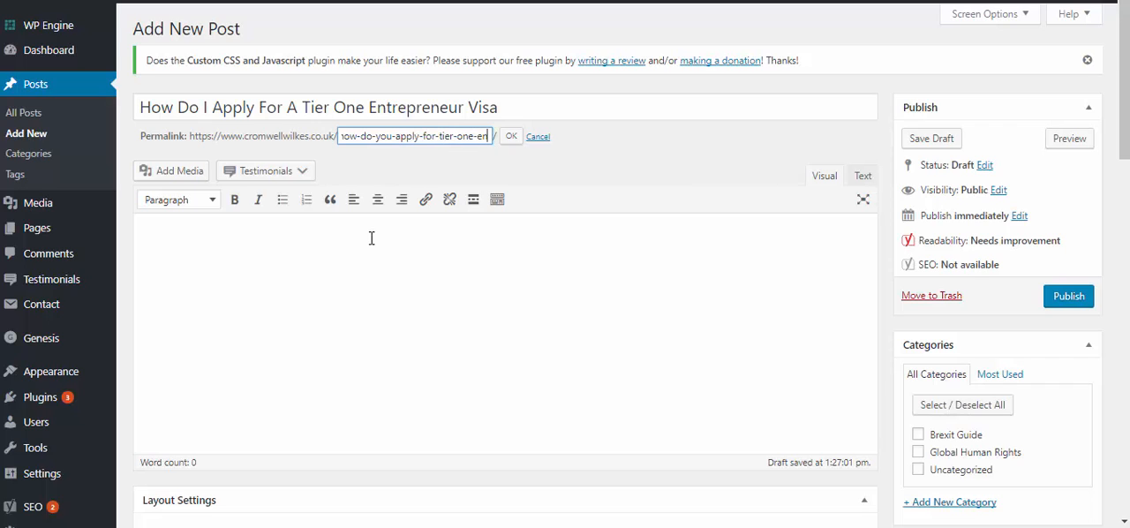
type("trepreneur")
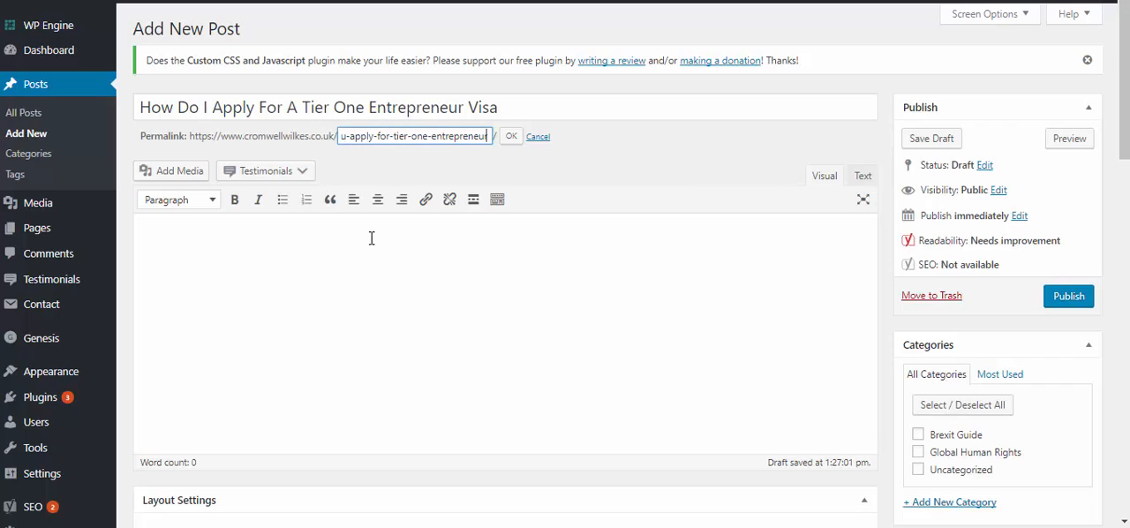
type("-v")
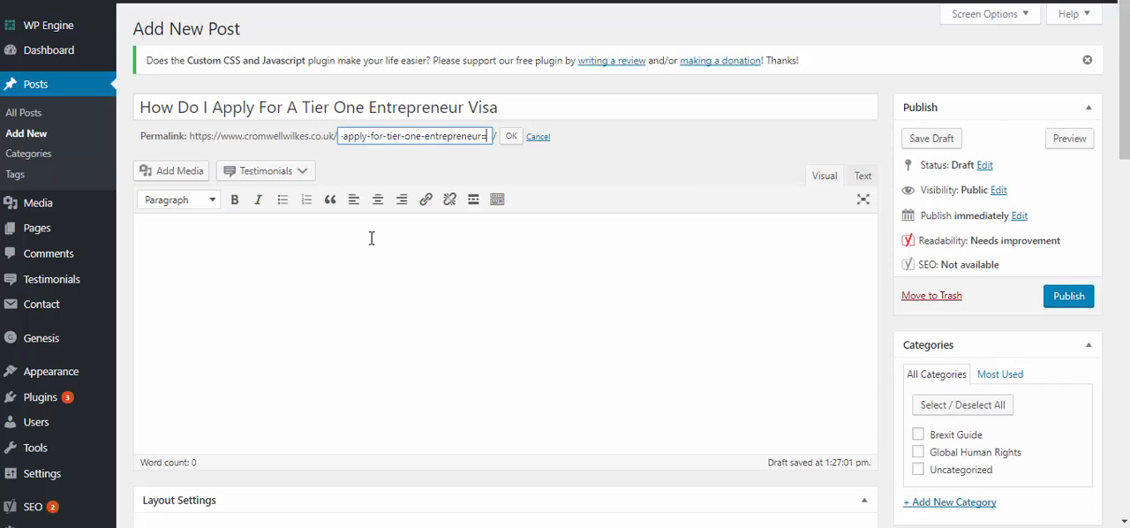
key("BackSpace")
key("BackSpace")
type("0-")
key("BackSpace")
key("BackSpace")
type("0")
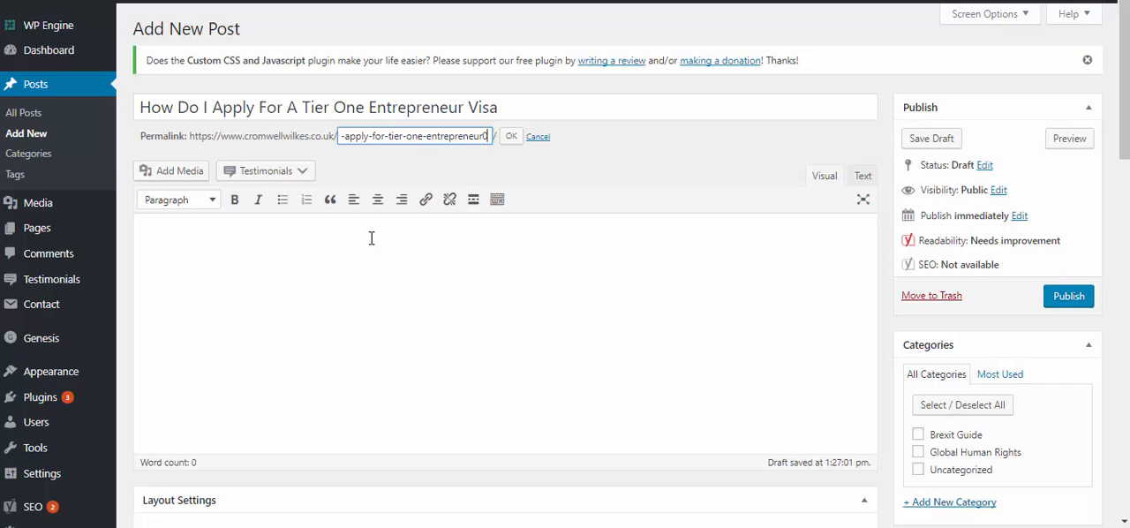
key("BackSpace")
type("-visa")
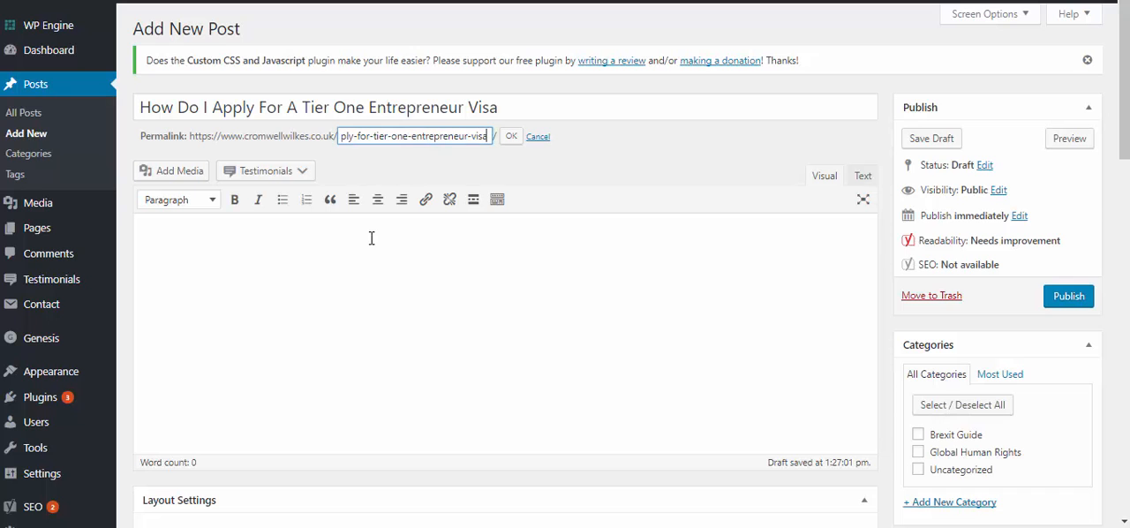
left_click(509, 137)
Copy the post title into the Yoast SEO title and extend it to "How Do I Apply For A Tier One Entrepreneur Visa In London"
left_click_drag(505, 107, 138, 104)
key("ctrl+c")
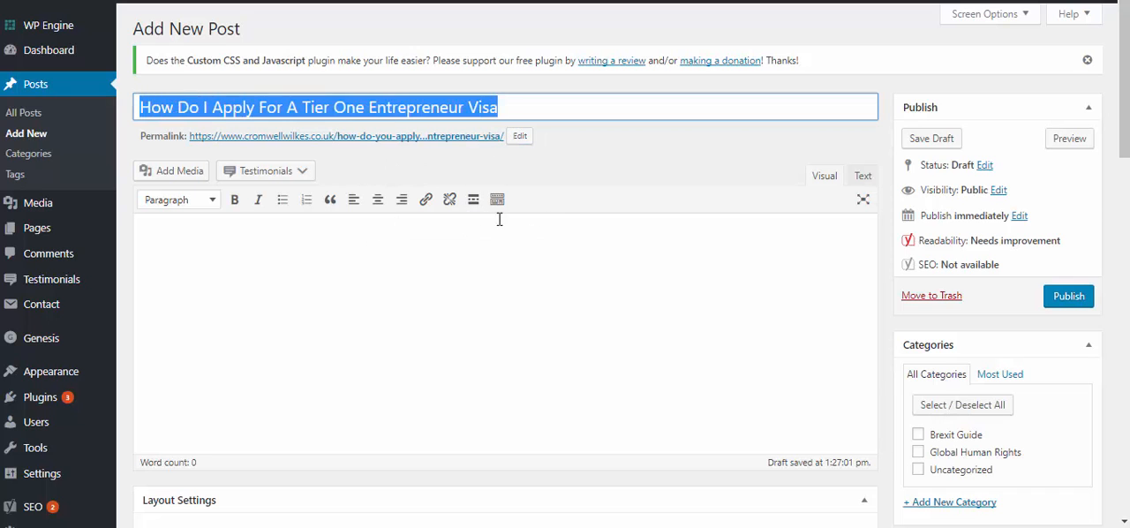
scroll(1009, 347, "down", 5)
scroll(883, 371, "down", 6)
scroll(812, 374, "up", 2)
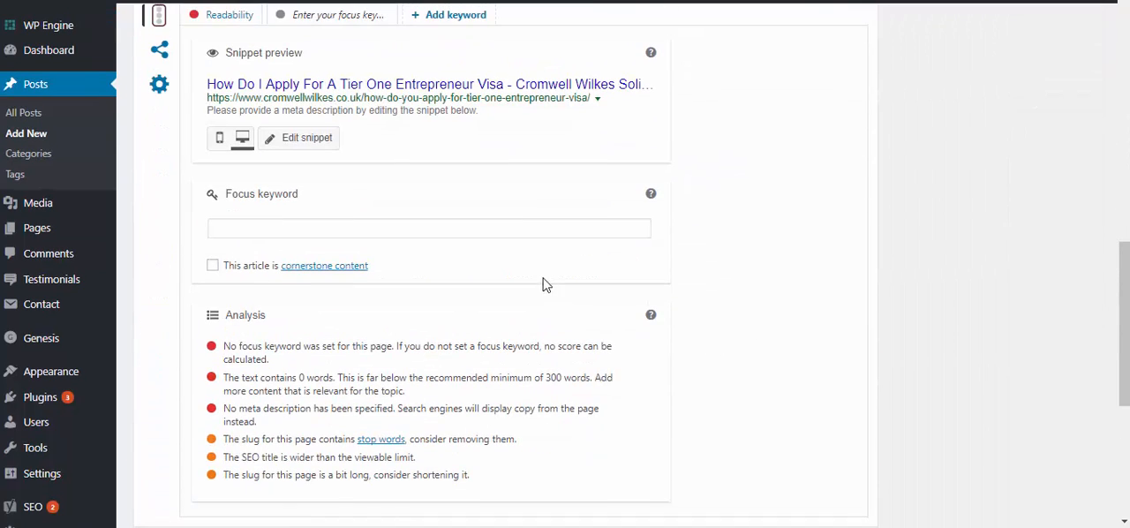
scroll(477, 194, "up", 1)
left_click(479, 195)
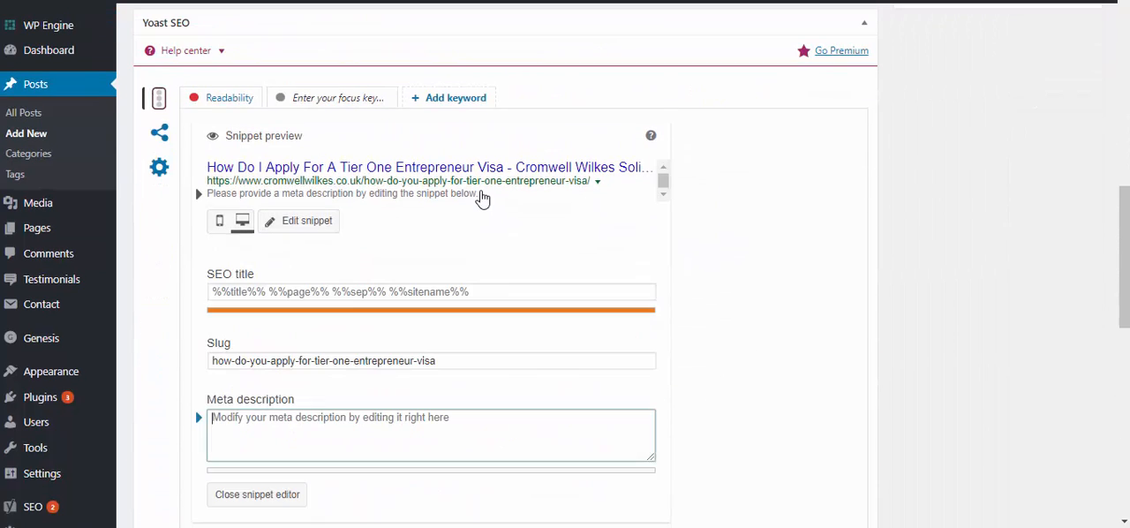
left_click(463, 306)
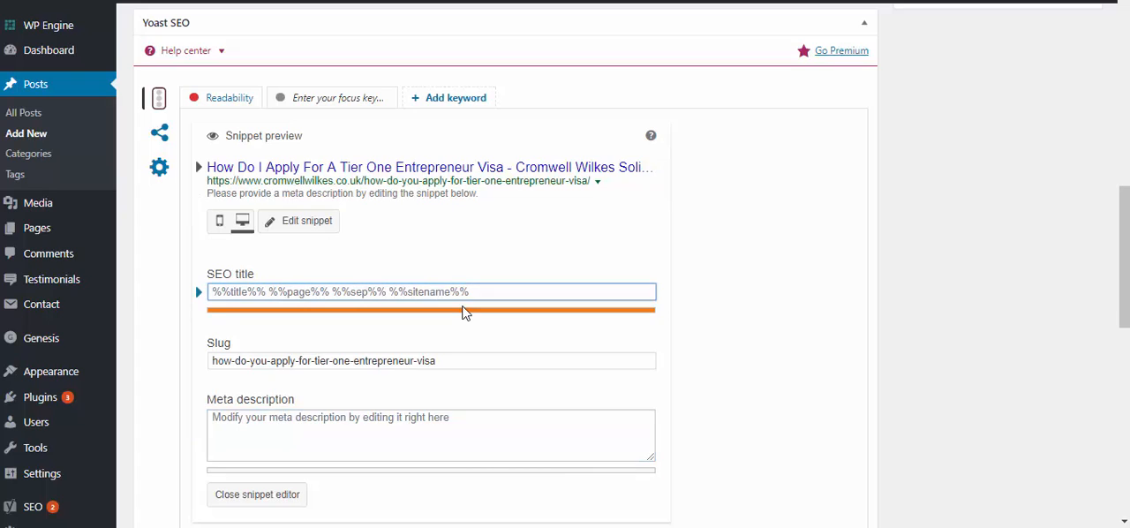
key("ctrl+v")
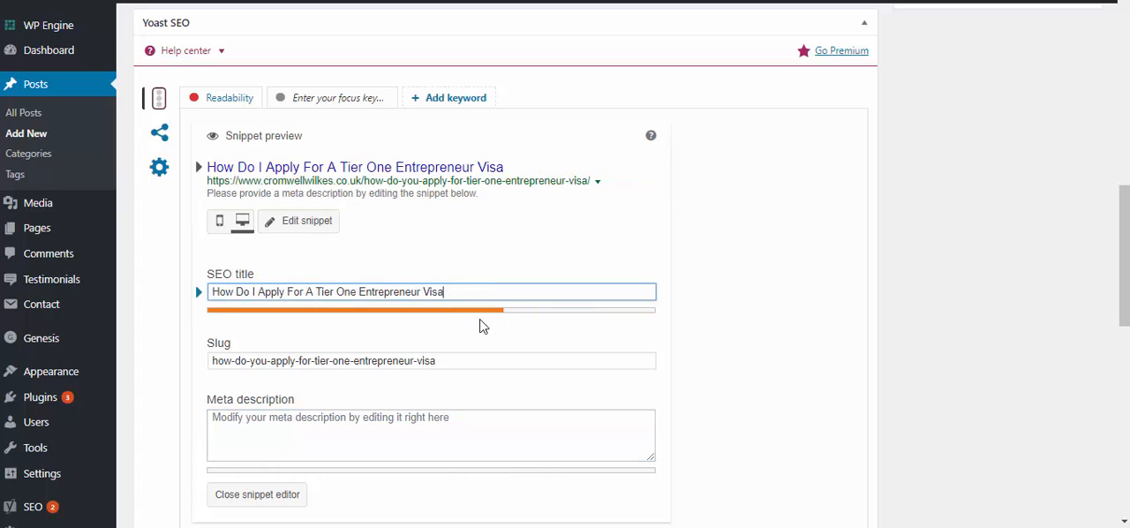
type("|")
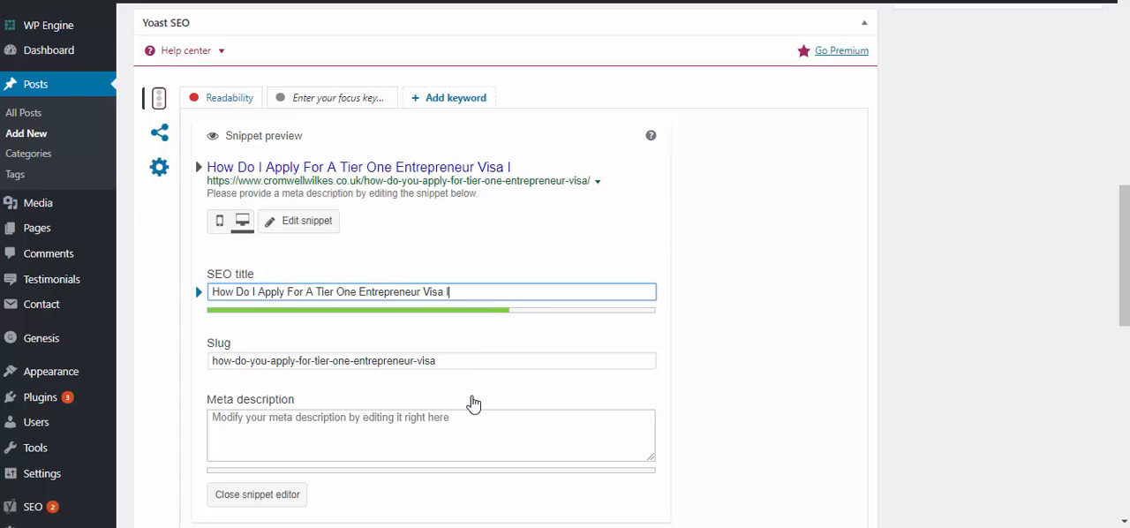
type("ondon")
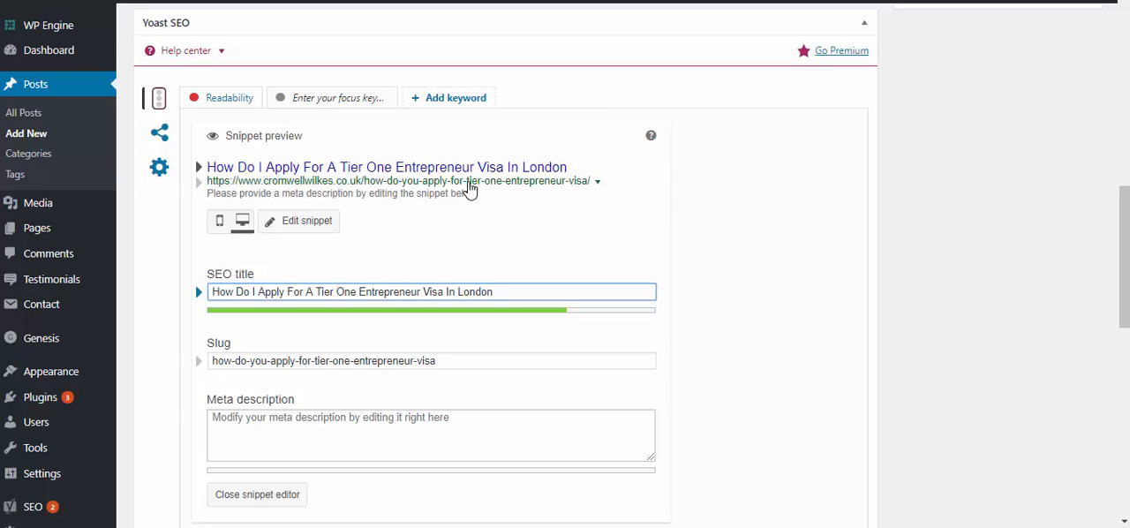
Write "If you are thinking of applying for a tier one entrepreneur" as the opening text of the post body
left_click_drag(504, 294, 210, 315)
scroll(446, 262, "up", 10)
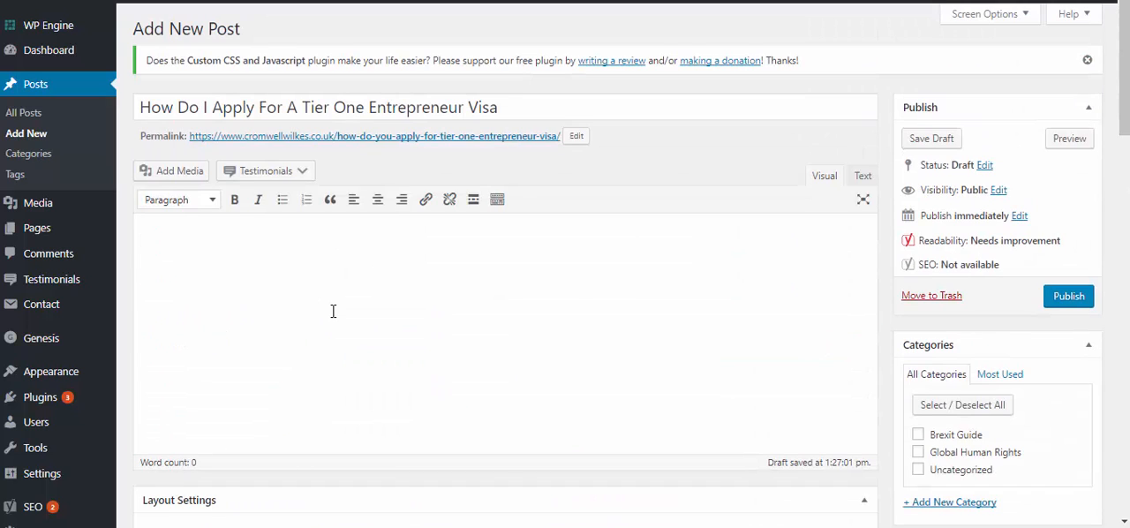
type("IF YOU ARE")
type("you are thinking of ")
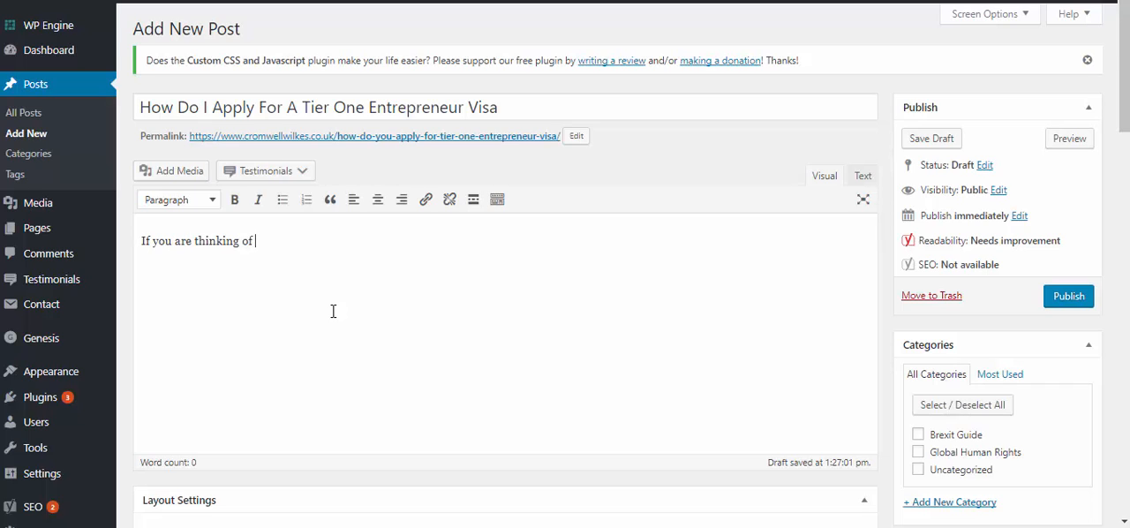
type("applyingfor a")
key("BackSpace")
key("BackSpace")
key("BackSpace")
type("gh")
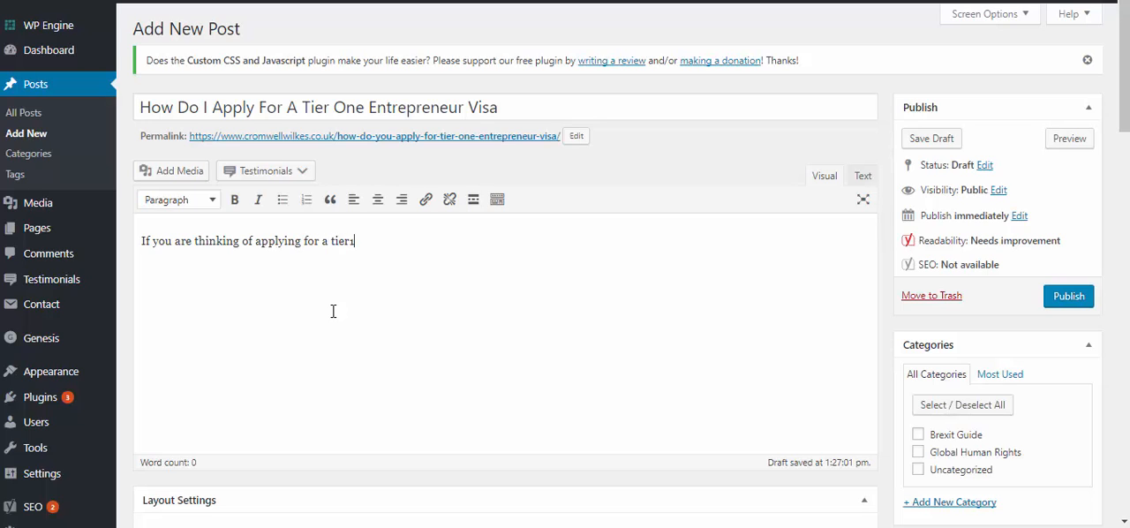
type(" one ")
type("eeeeeeeeeeeeee")
key("BackSpace")
key("BackSpace")
key("BackSpace")
key("BackSpace")
key("BackSpace")
key("BackSpace")
key("BackSpace")
key("BackSpace")
key("BackSpace")
key("BackSpace")
key("BackSpace")
key("BackSpace")
key("BackSpace")
key("BackSpace")
type("entrepreneur")
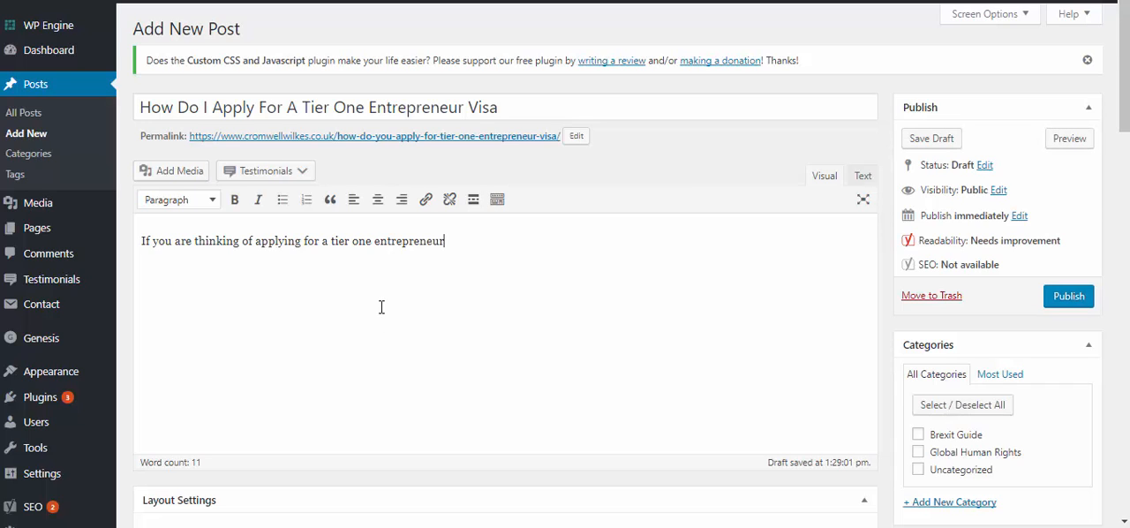
Copy the post's opening sentence into the Yoast meta description
left_click_drag(444, 241, 146, 241)
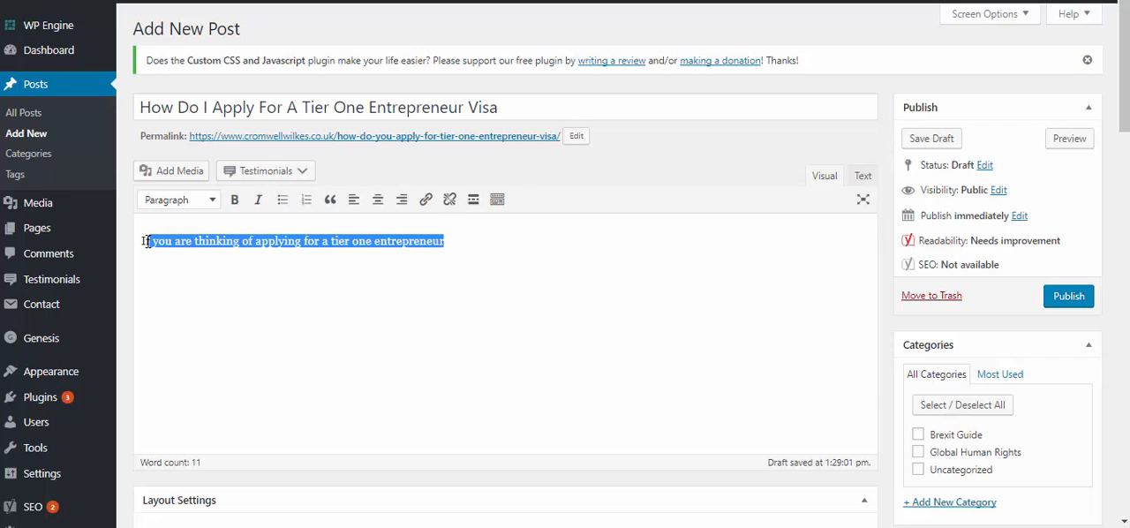
left_click(254, 256)
triple_click(255, 243)
key("ctrl+c")
scroll(675, 356, "down", 10)
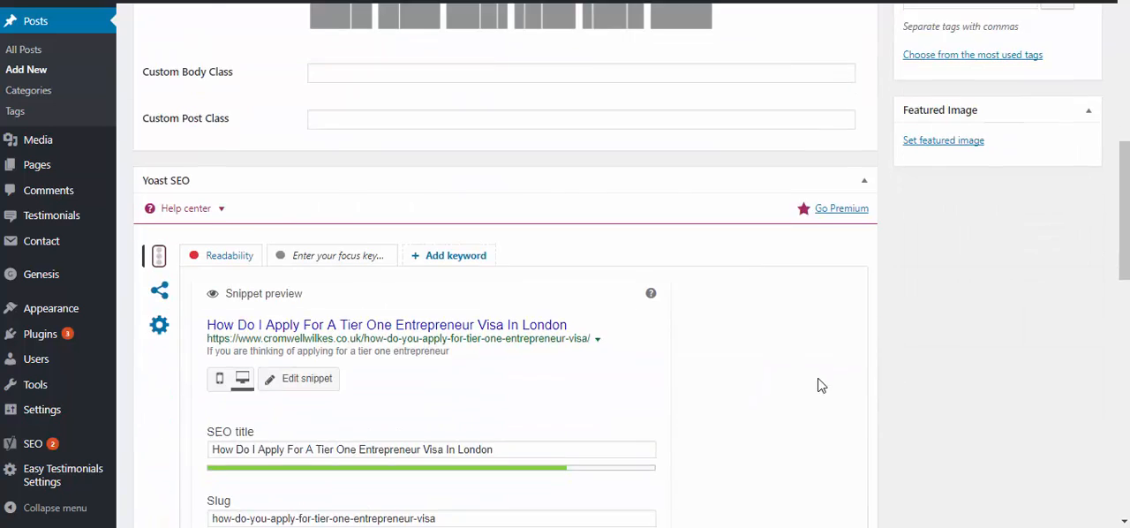
left_click(458, 366)
key("ctrl+v")
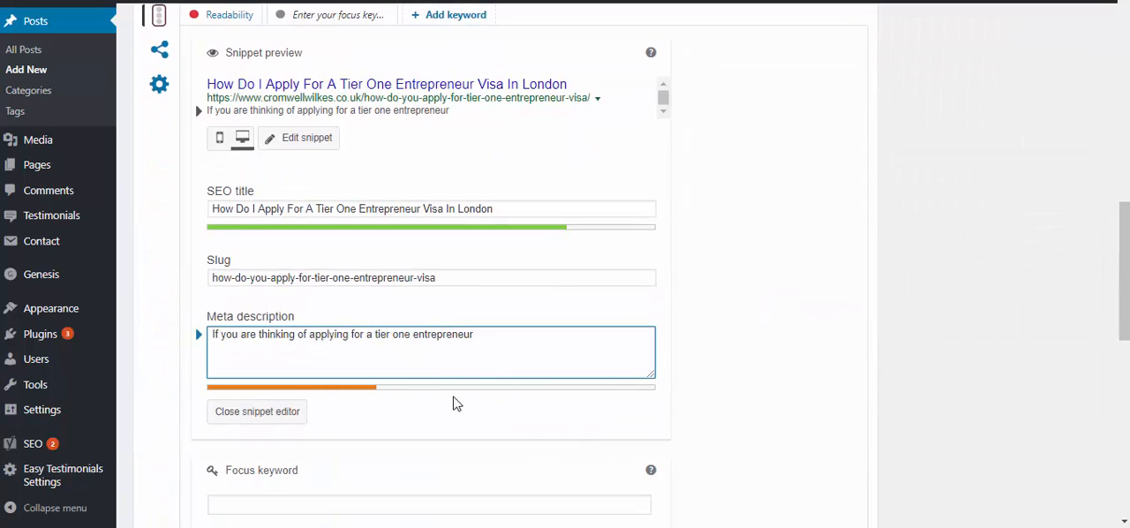
Create a new category named "Teir One Entrepreneur Visa" and assign it to the post
scroll(551, 408, "up", 1)
scroll(595, 405, "up", 10)
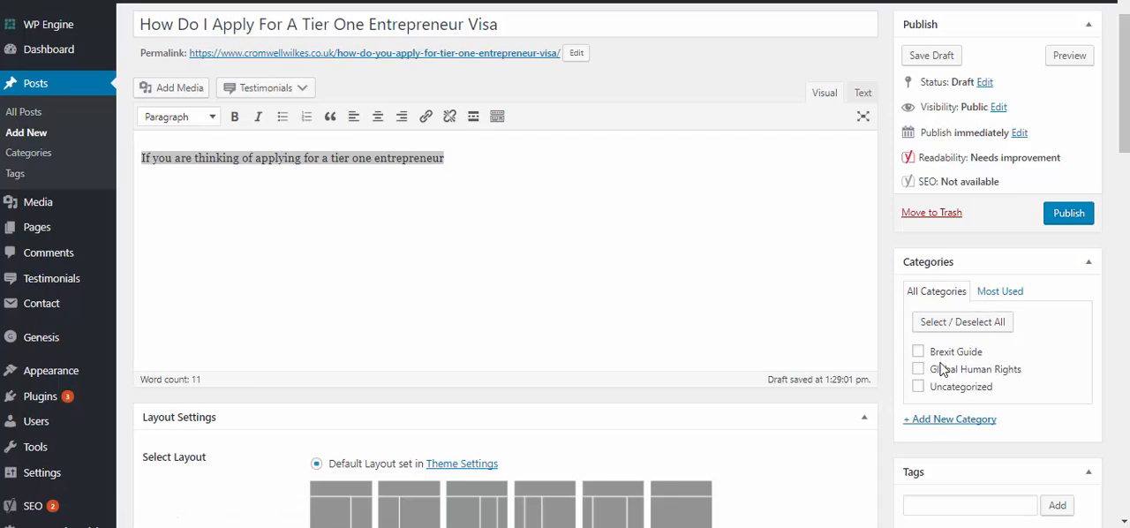
left_click(947, 422)
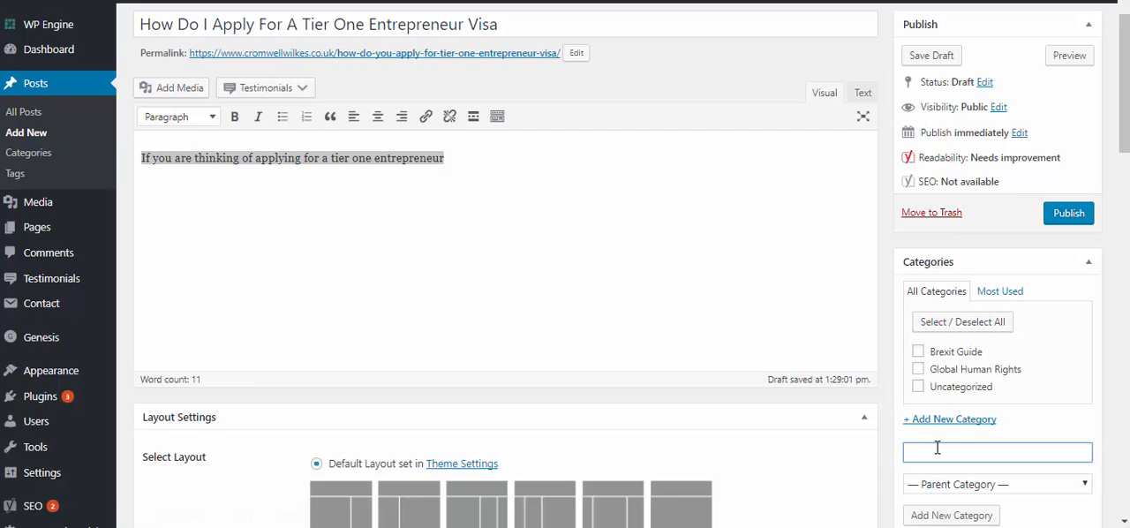
type("Teir One Entrepreneur Visa")
left_click(933, 515)
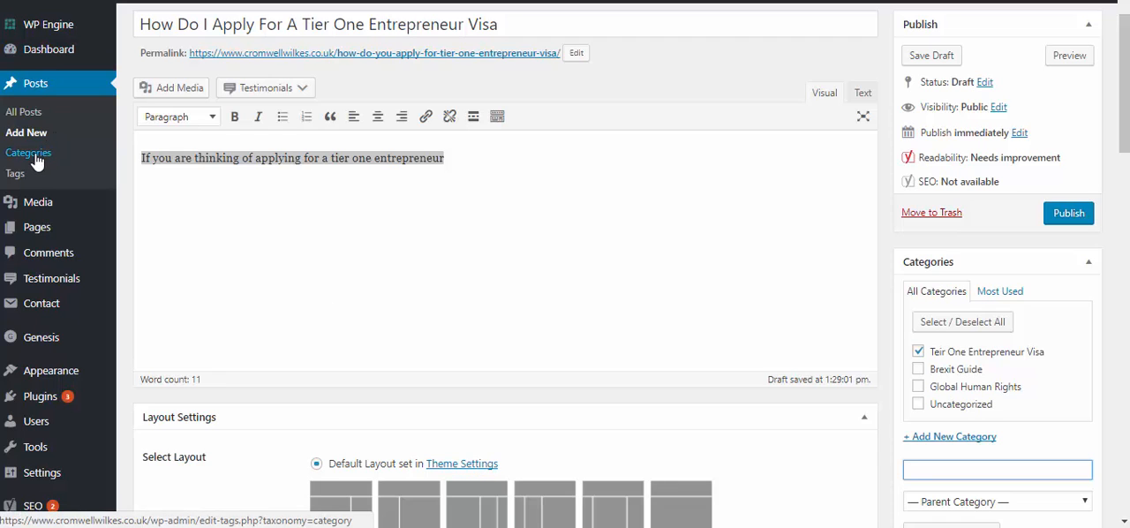
Copy the Free Enquiry section's HTML from the Business Law page and paste it below the post's opening sentence
scroll(538, 215, "up", 1)
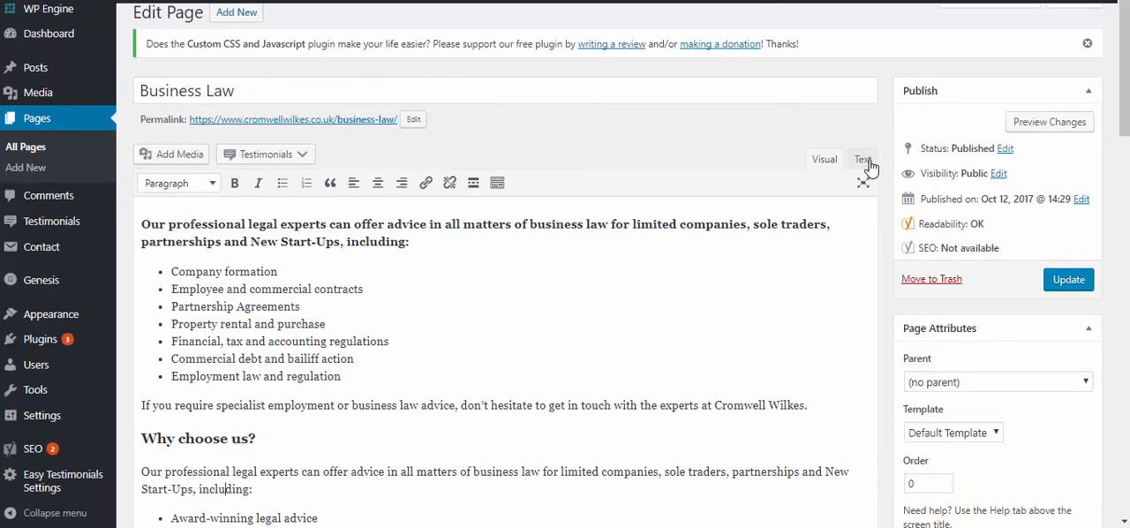
left_click(868, 165)
scroll(732, 371, "down", 5)
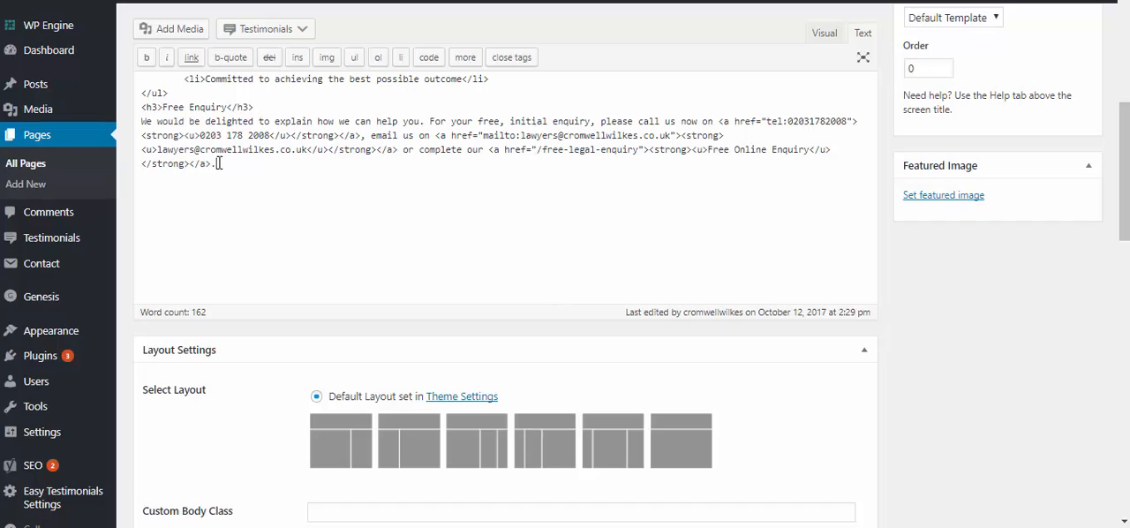
left_click_drag(218, 163, 133, 110)
key("ctrl+c")
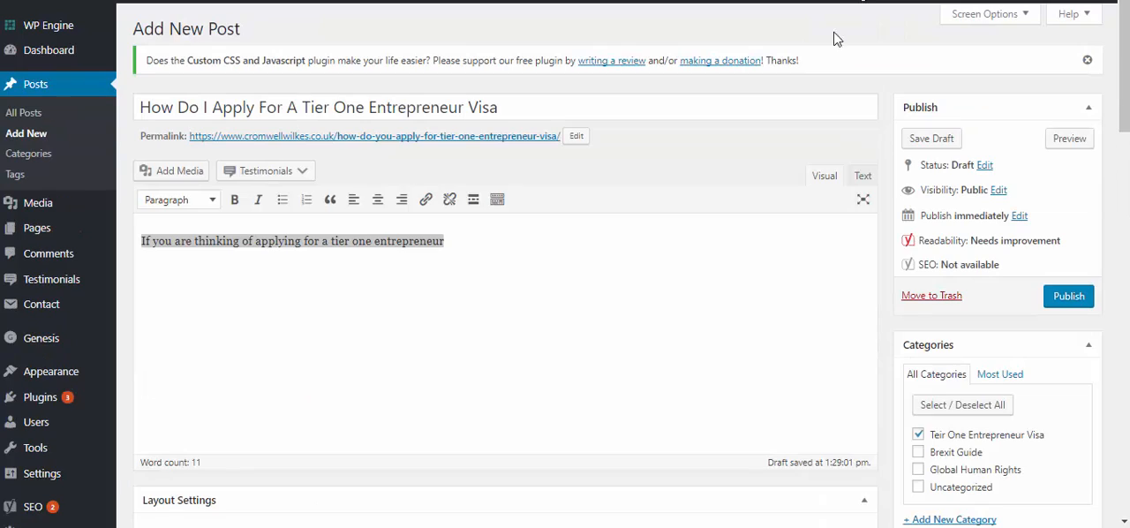
left_click(863, 176)
left_click(538, 234)
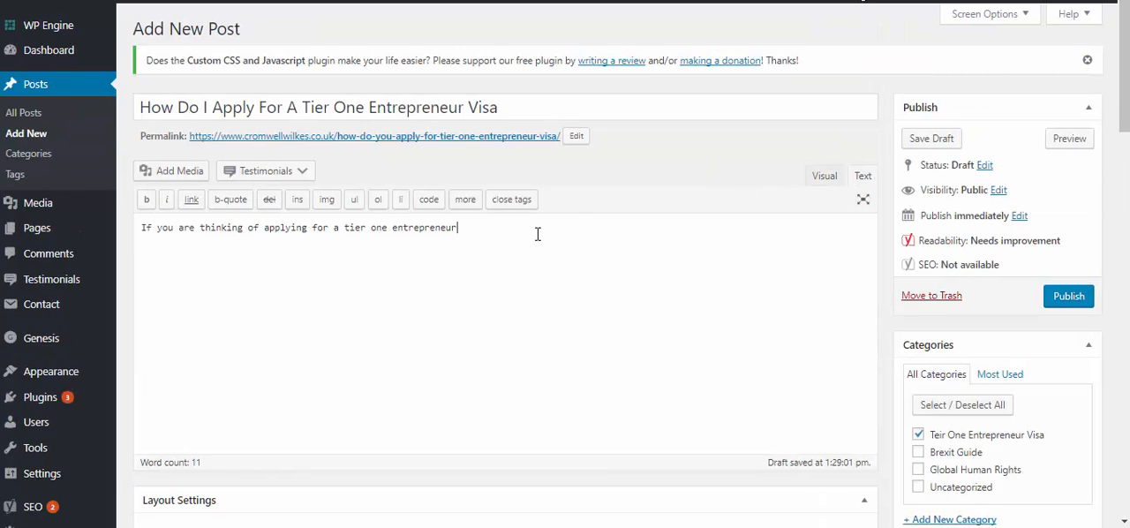
key("ctrl+v")
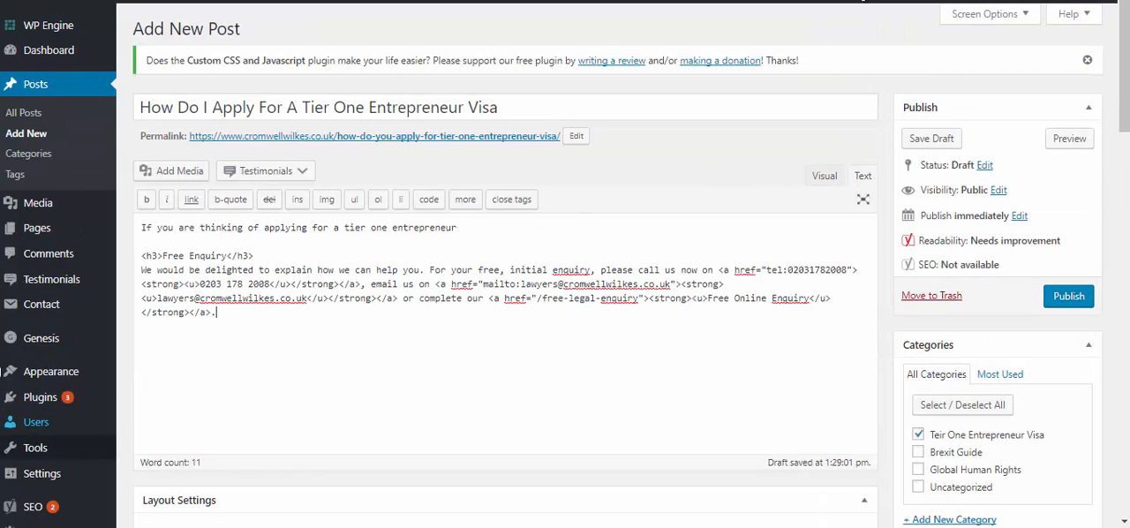
left_click(230, 256)
left_click_drag(254, 256, 133, 258)
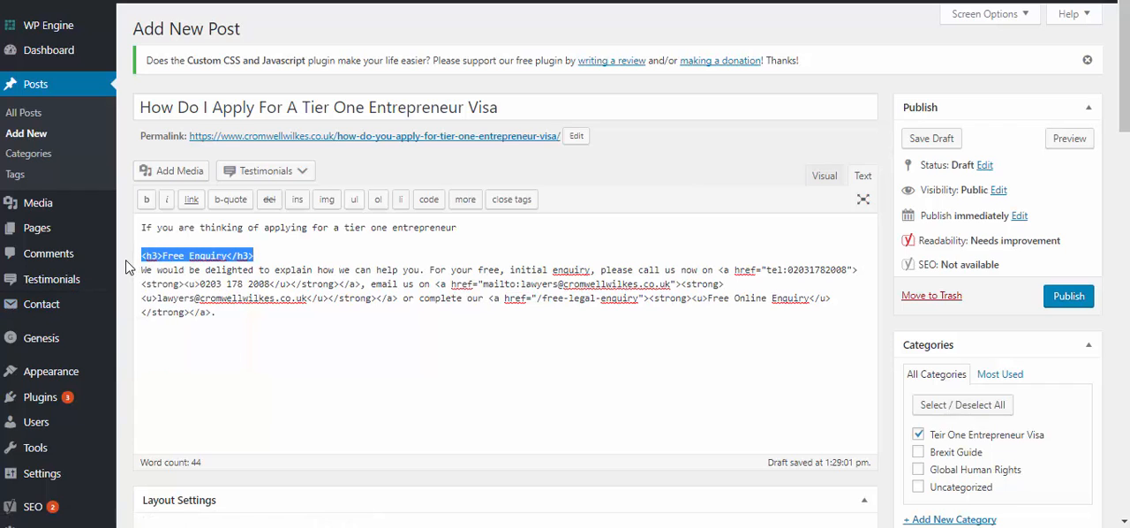
left_click_drag(146, 313, 244, 284)
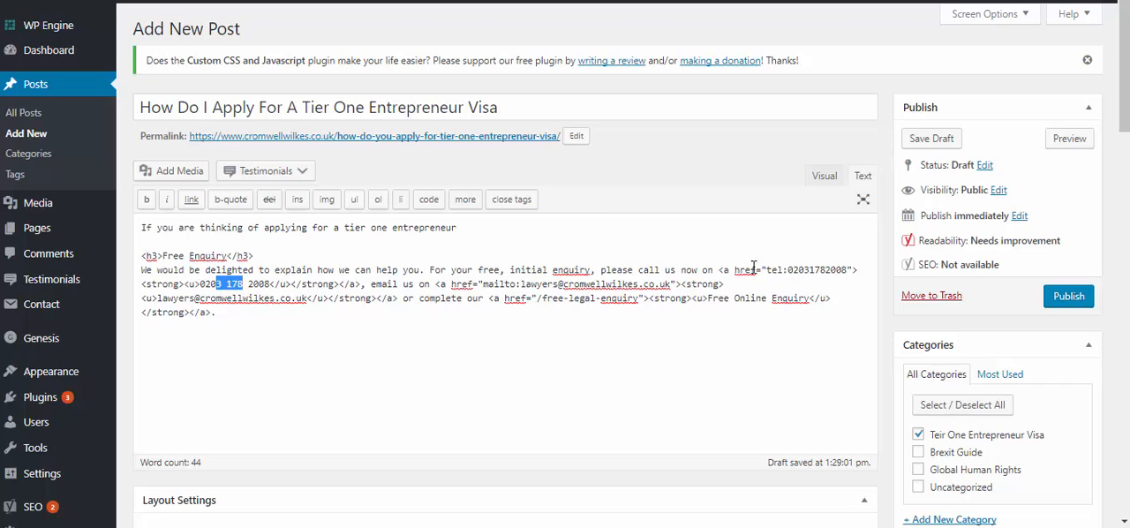
Publish the post and open its live page on the site
left_click(1068, 296)
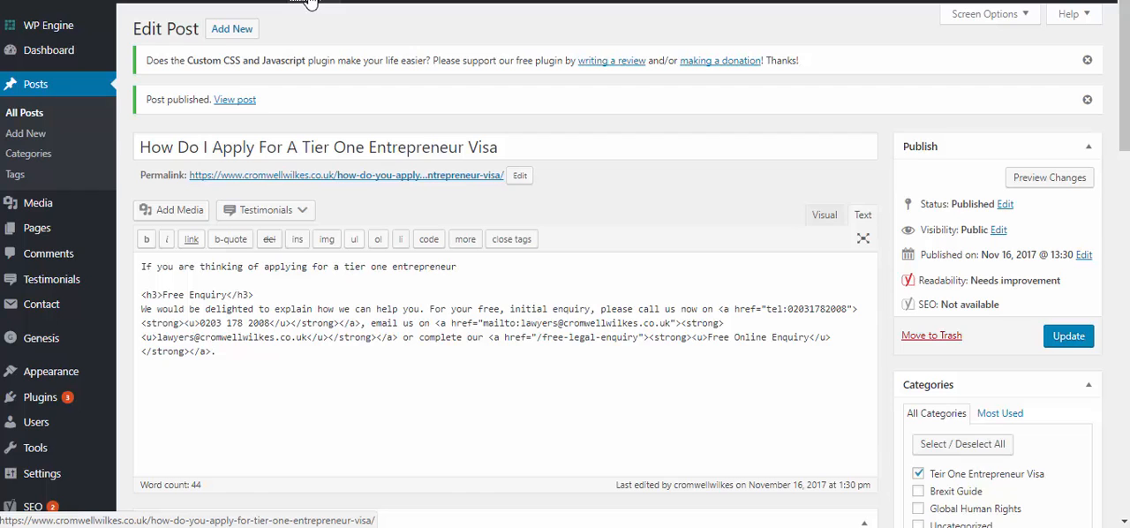
left_click(309, 3)
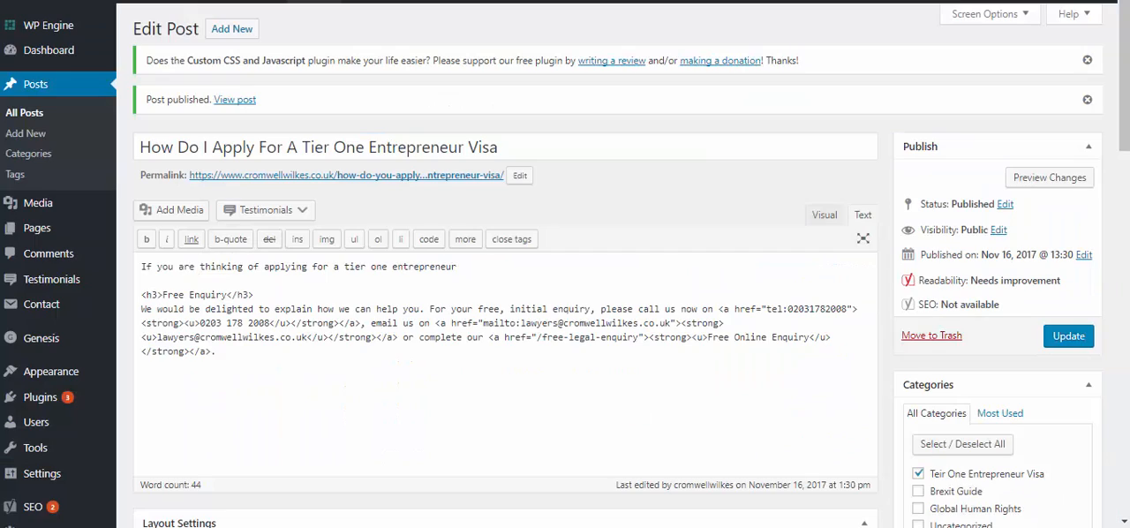
Rename the misspelled "Teir One Entrepreneur Visa" category as "Tier One Entrepreneur Visa" and save it
left_click(32, 157)
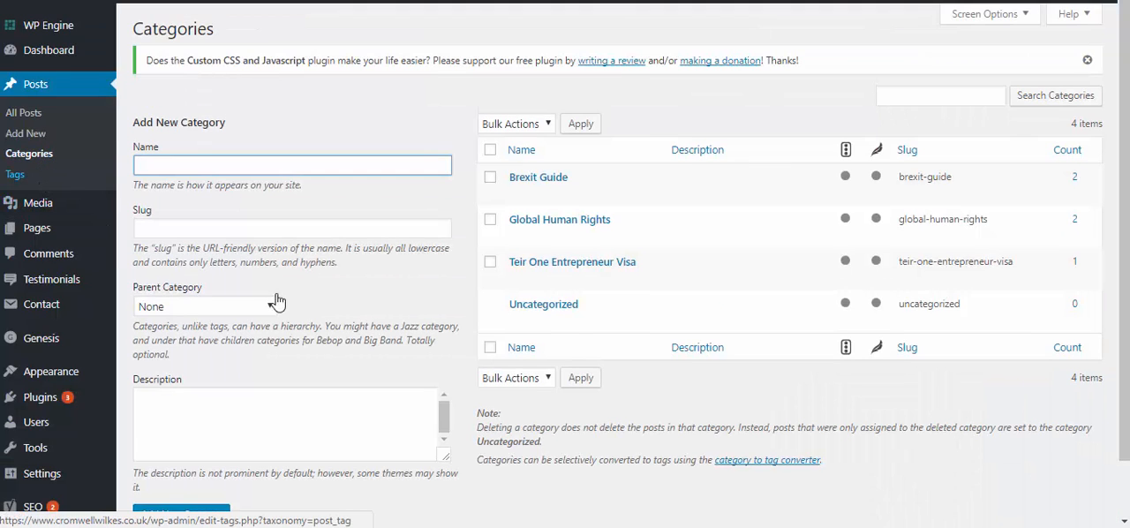
left_click(546, 277)
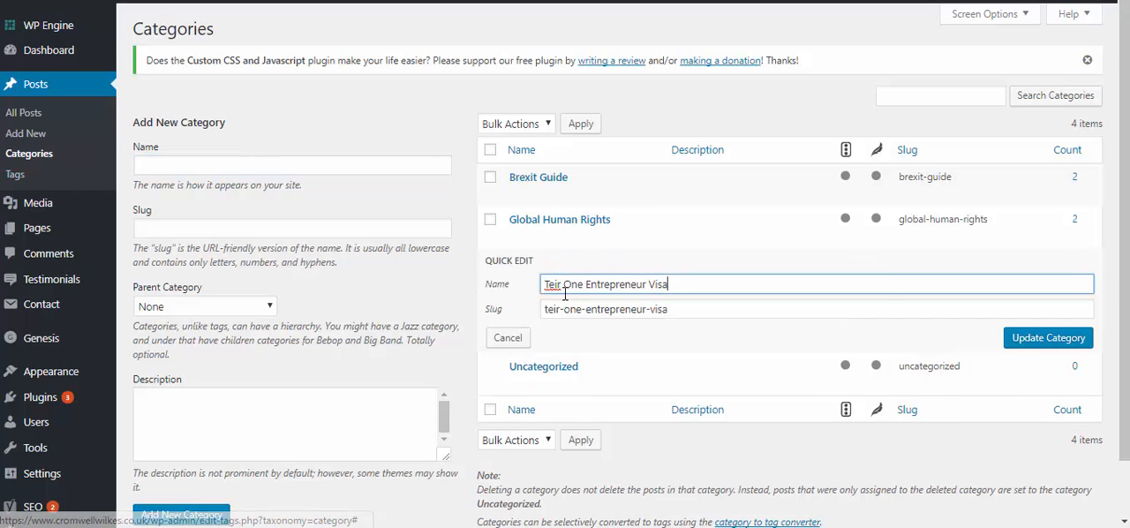
type("i")
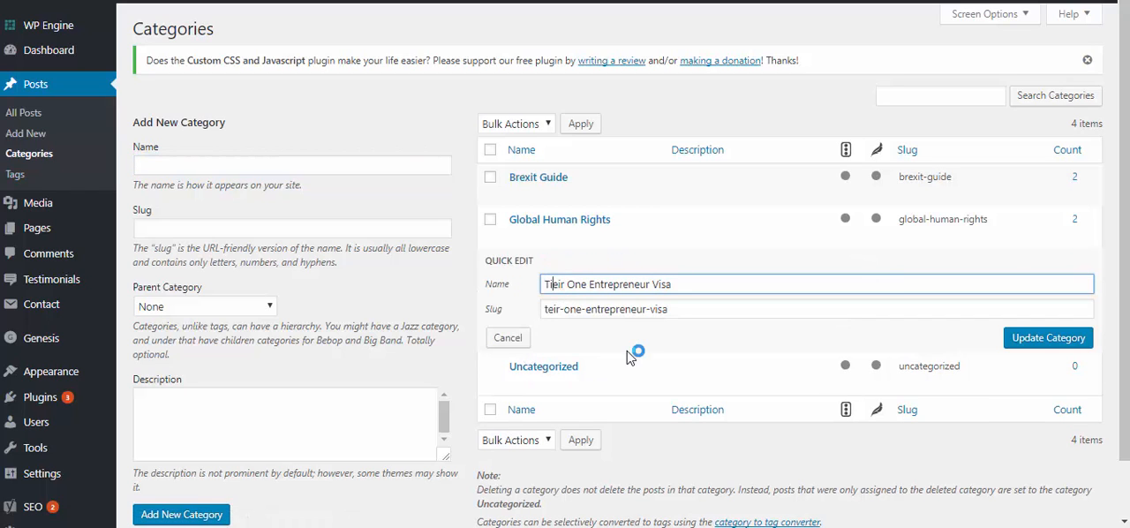
key("Right")
key("Delete")
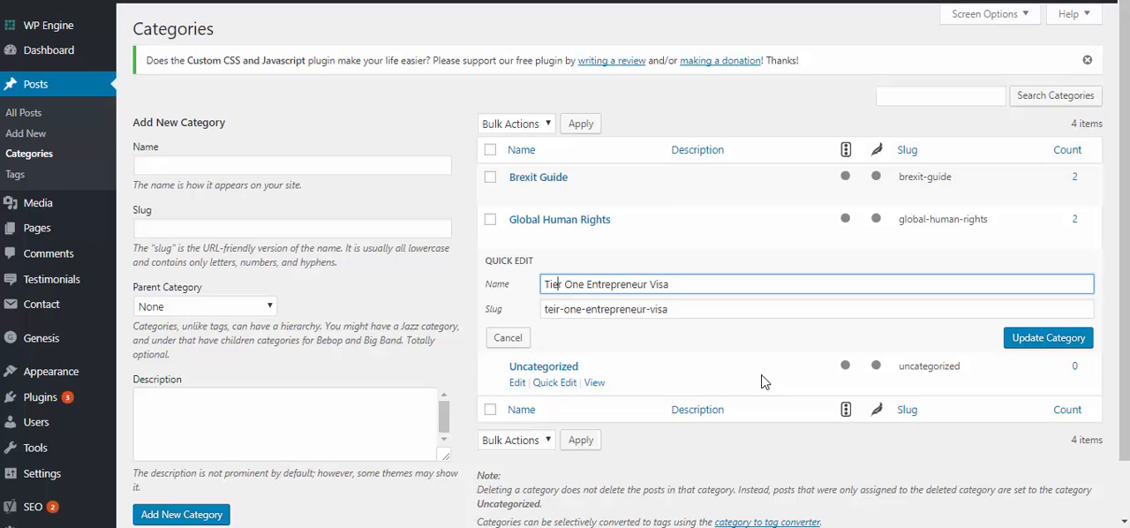
left_click(1059, 337)
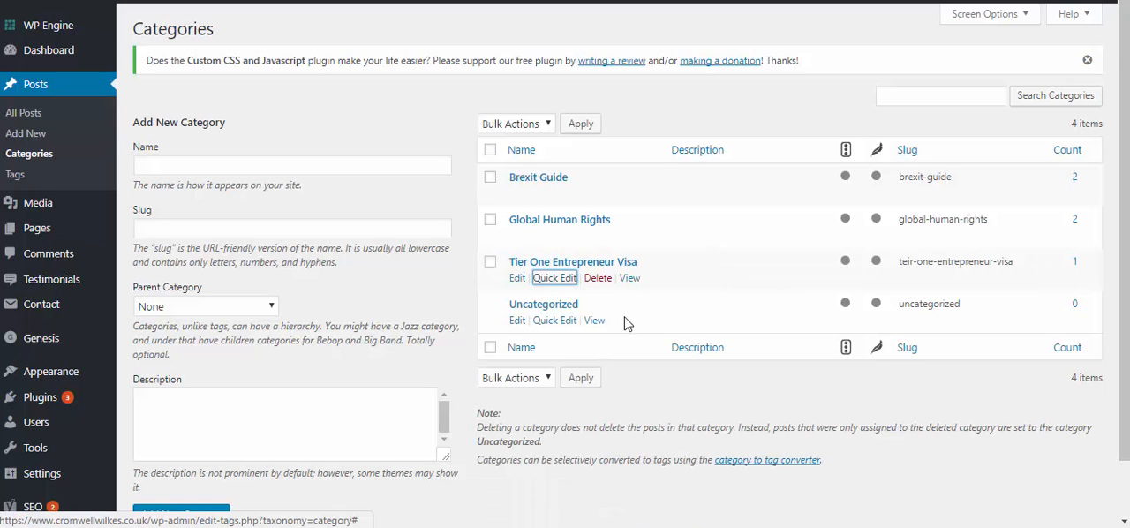